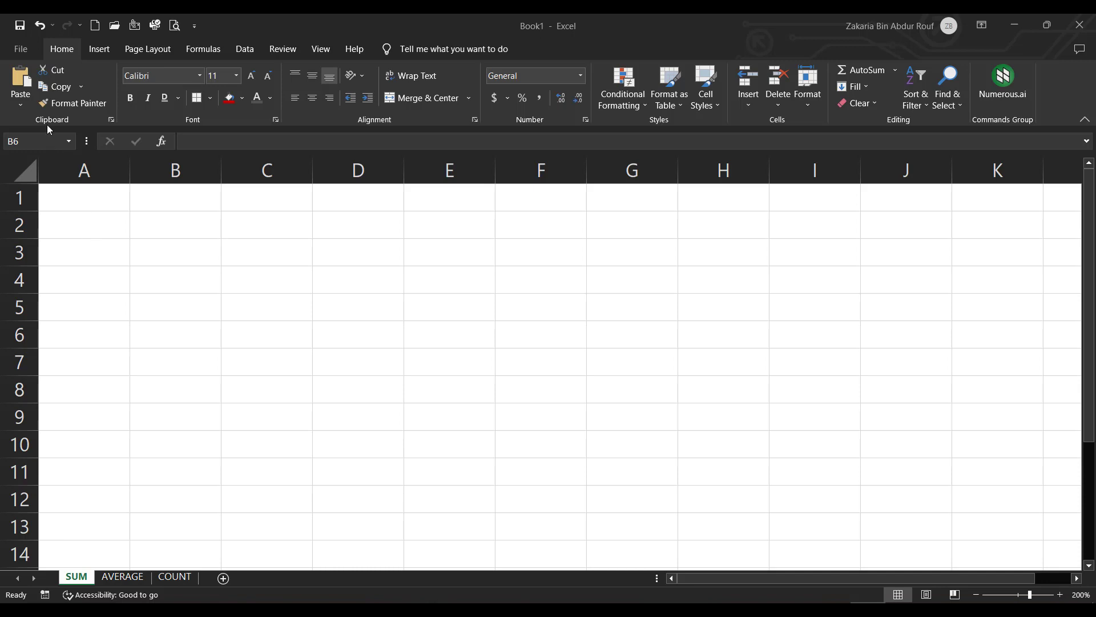
Switch to the Formulas ribbon and open the Insert Function dialog, then cancel it.
left_click(210, 47)
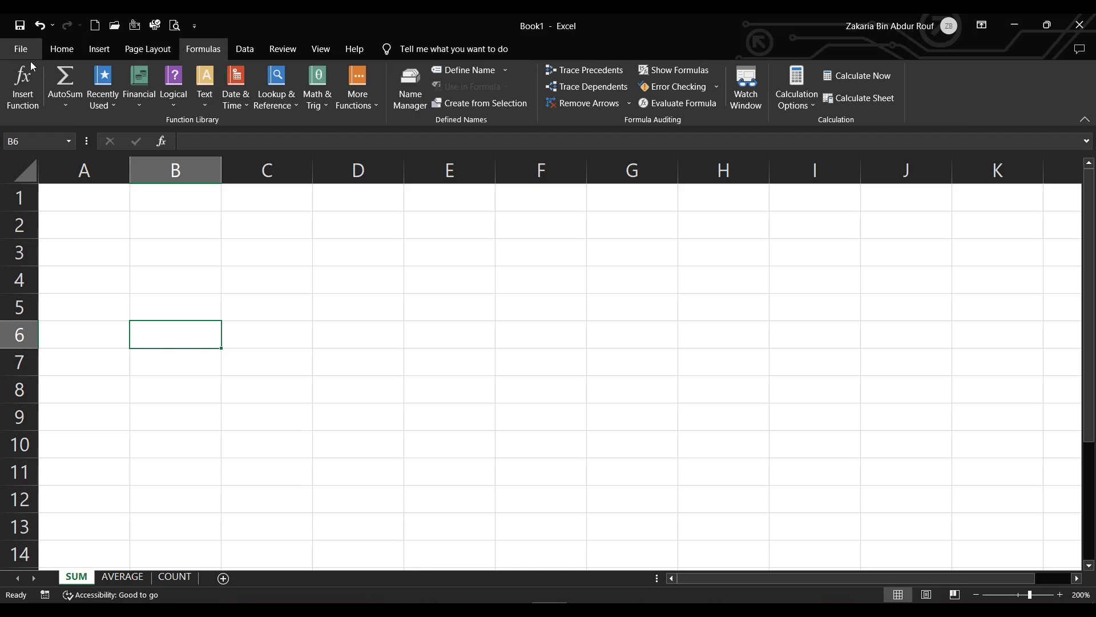
left_click(18, 92)
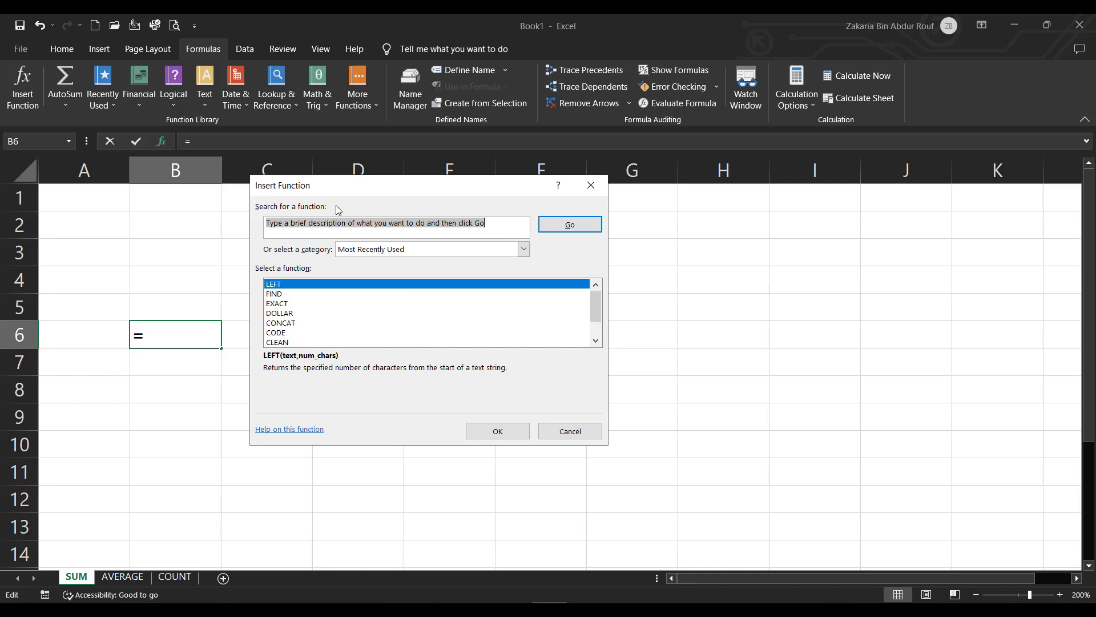
scroll(551, 308, "down", 1)
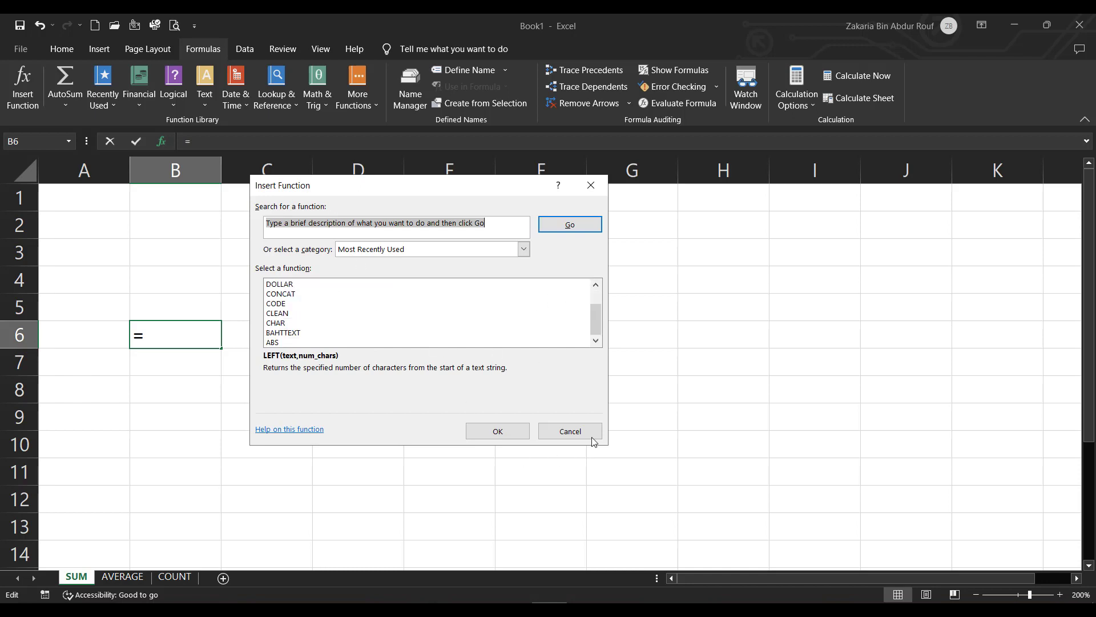
left_click(570, 430)
Browse the AutoSum and recently used function lists, then close them.
left_click(71, 107)
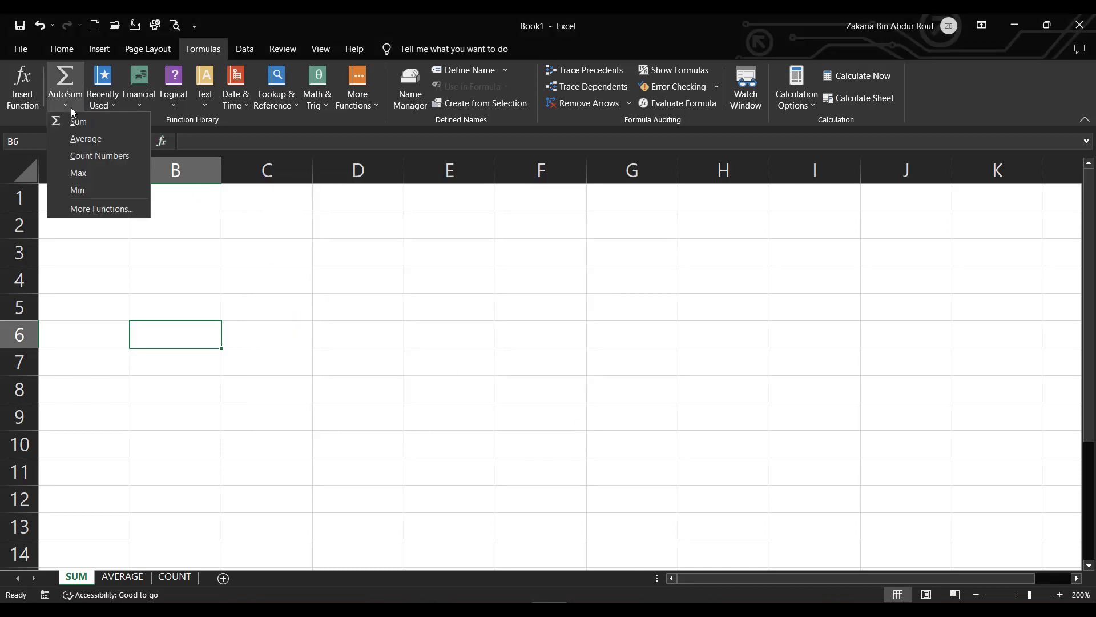
left_click(108, 106)
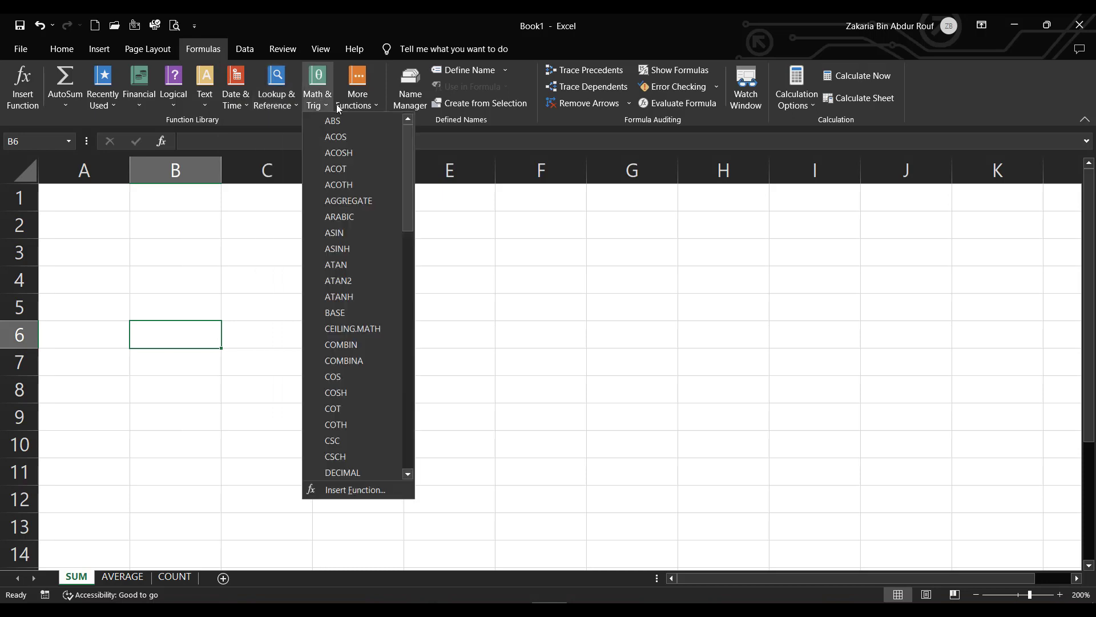
mouse_move(357, 88)
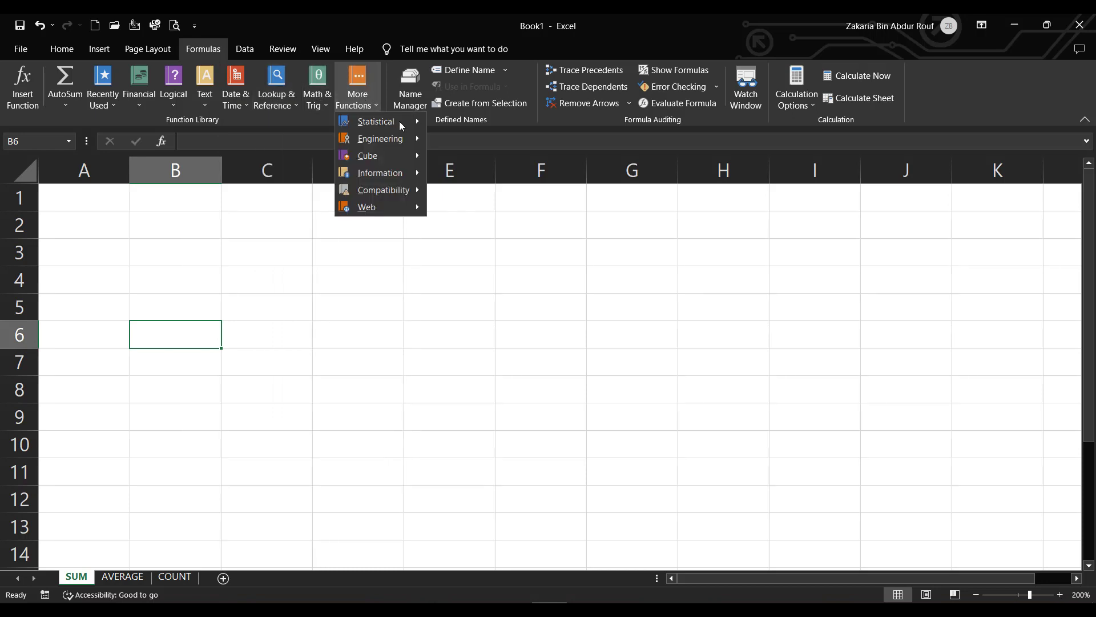
left_click(351, 219)
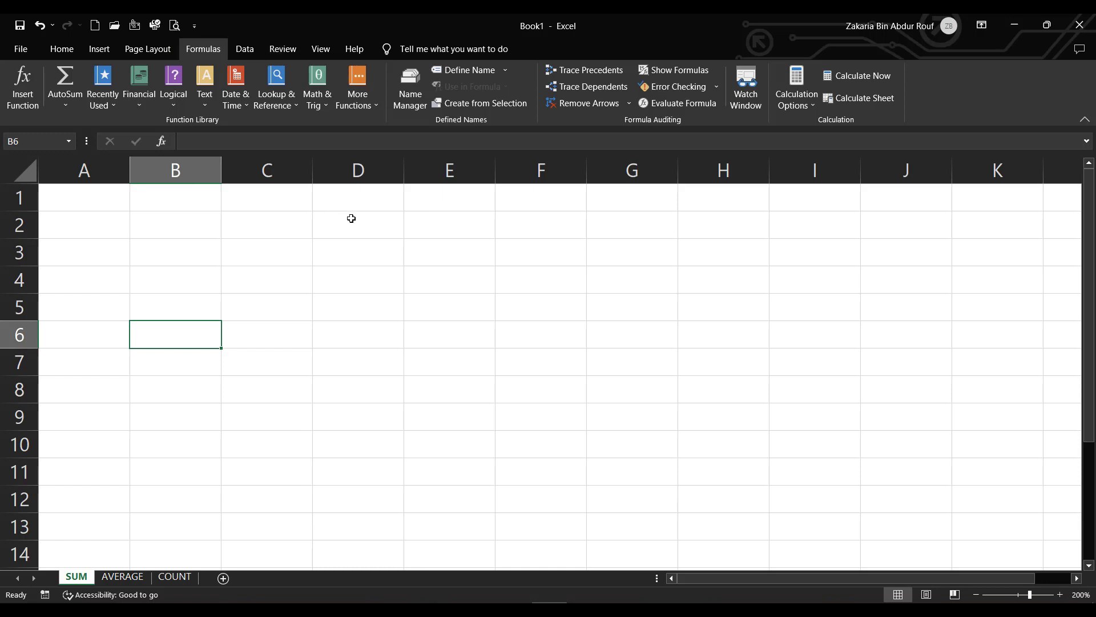
left_click(148, 234)
Enter the heading SUM in cell B2.
type("U")
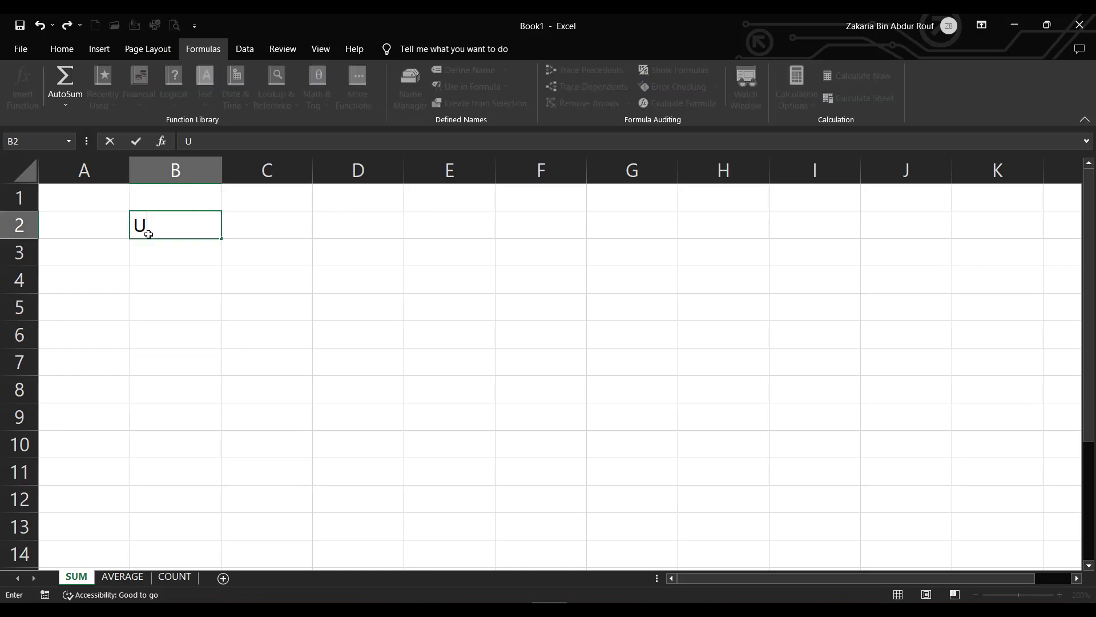
key("BackSpace")
type("SUM")
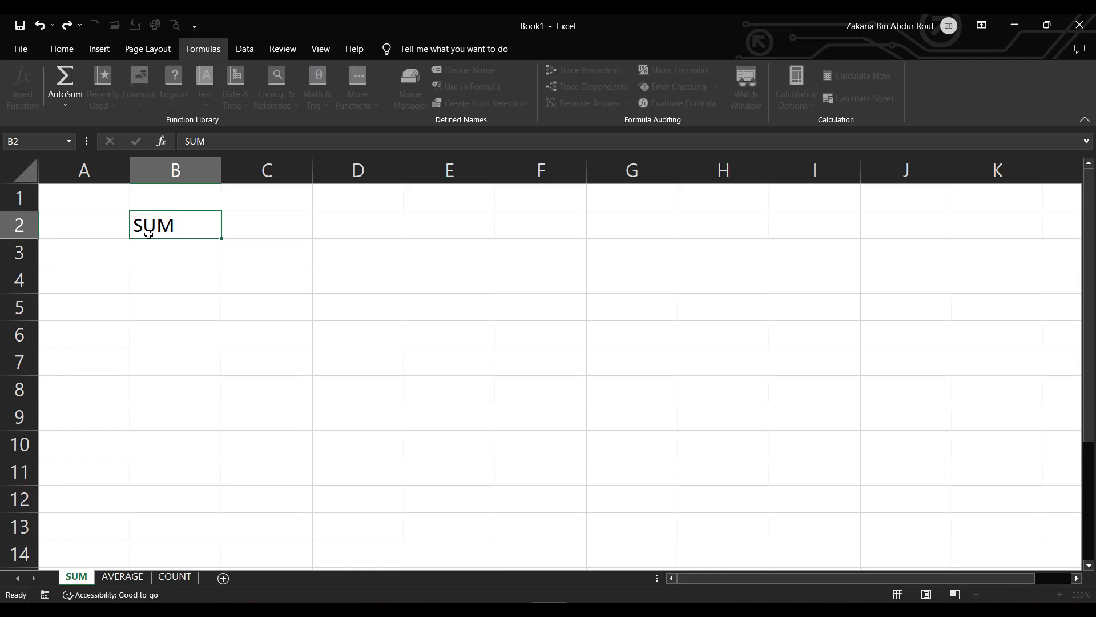
key("Return")
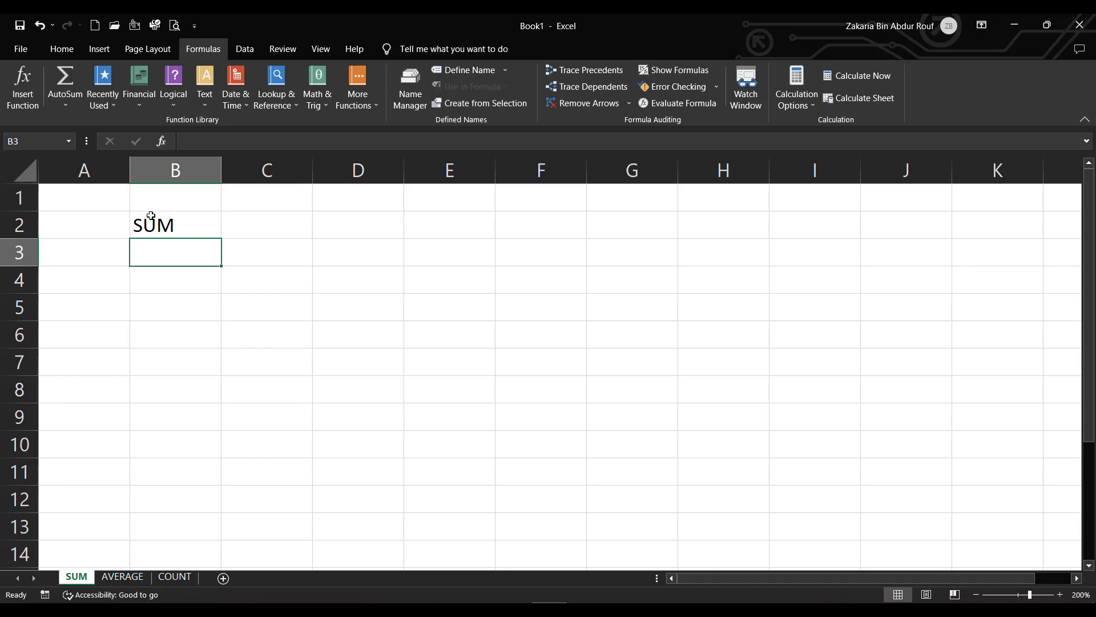
Try test formulas =1+1 in B3 and =5*5 in B4, showing 2 and 25.
key("F2")
type("=1+1")
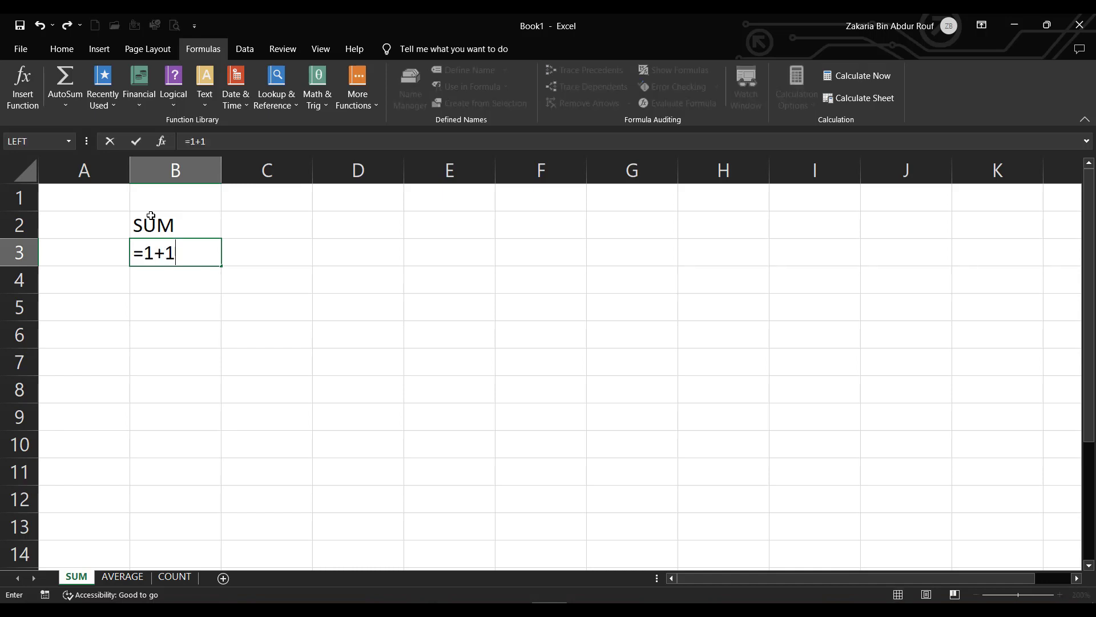
key("ctrl+Return")
key("Down")
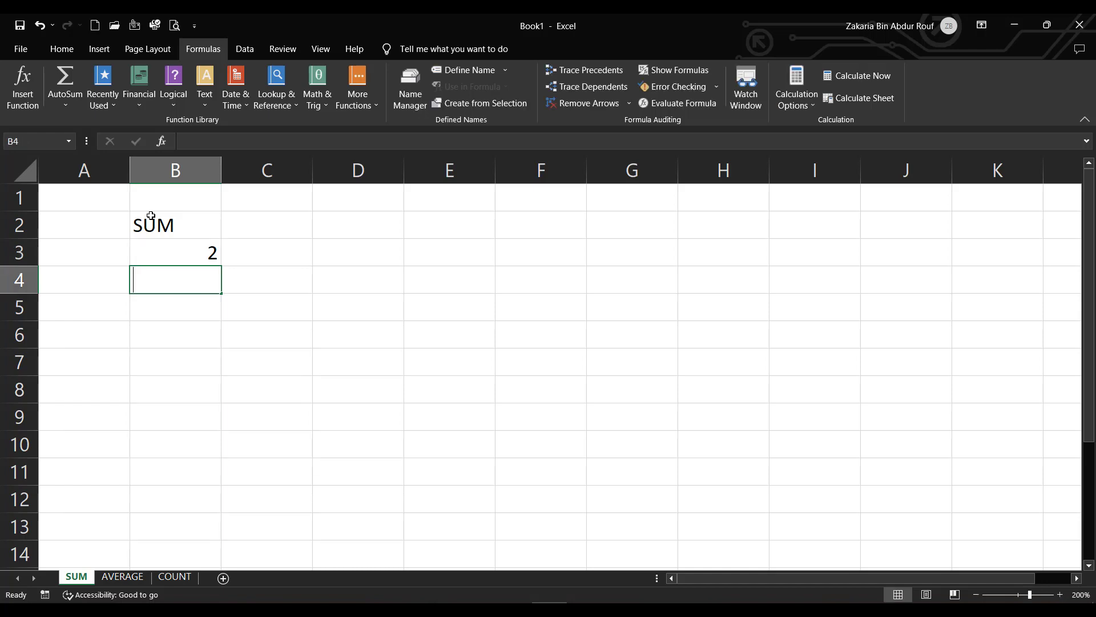
type("=")
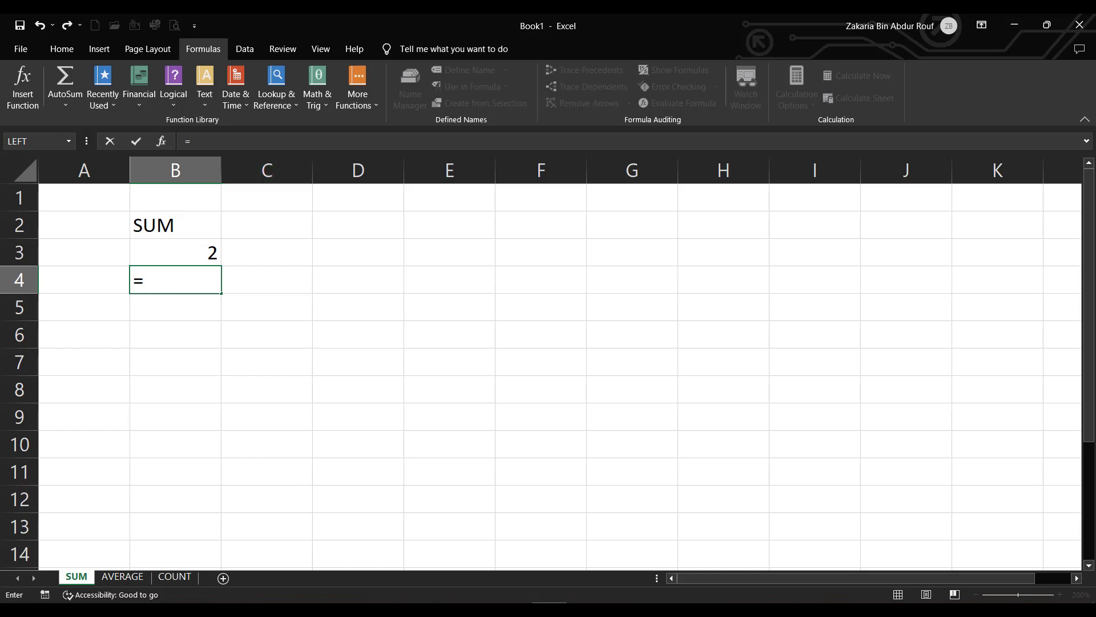
type("5*5")
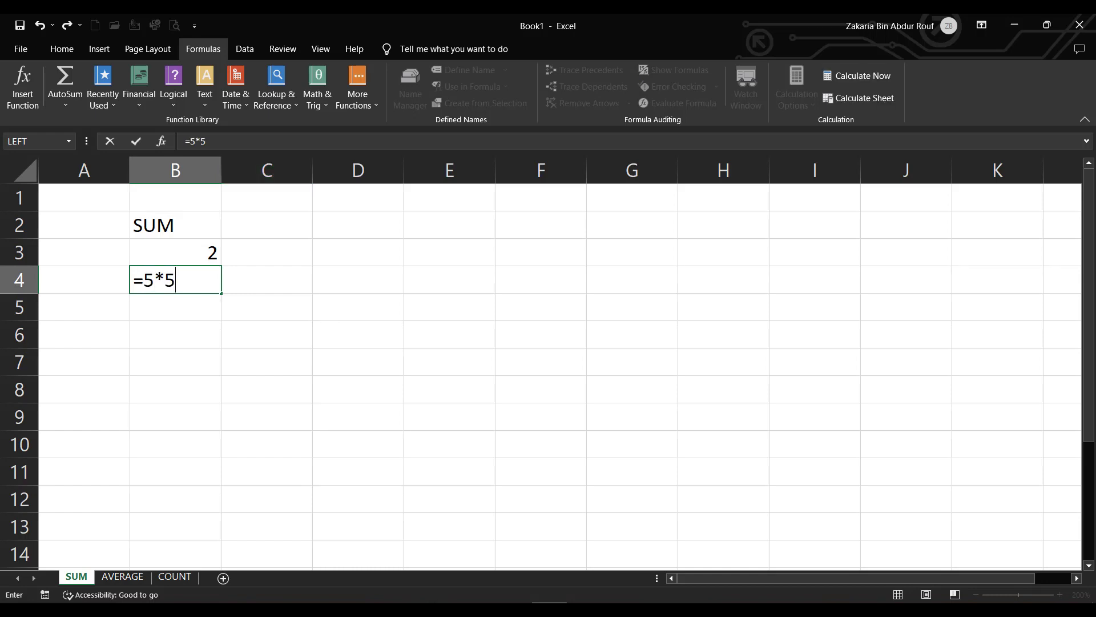
key("ctrl+Return")
key("Return")
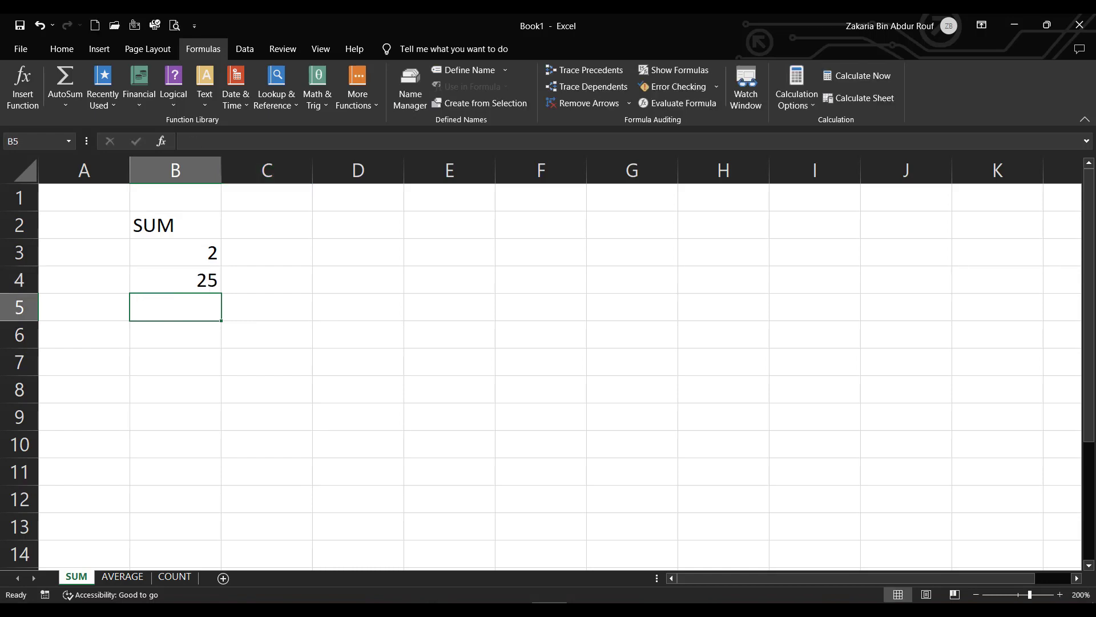
Clear the test results from B3 and B4.
left_click(179, 241)
key("Delete")
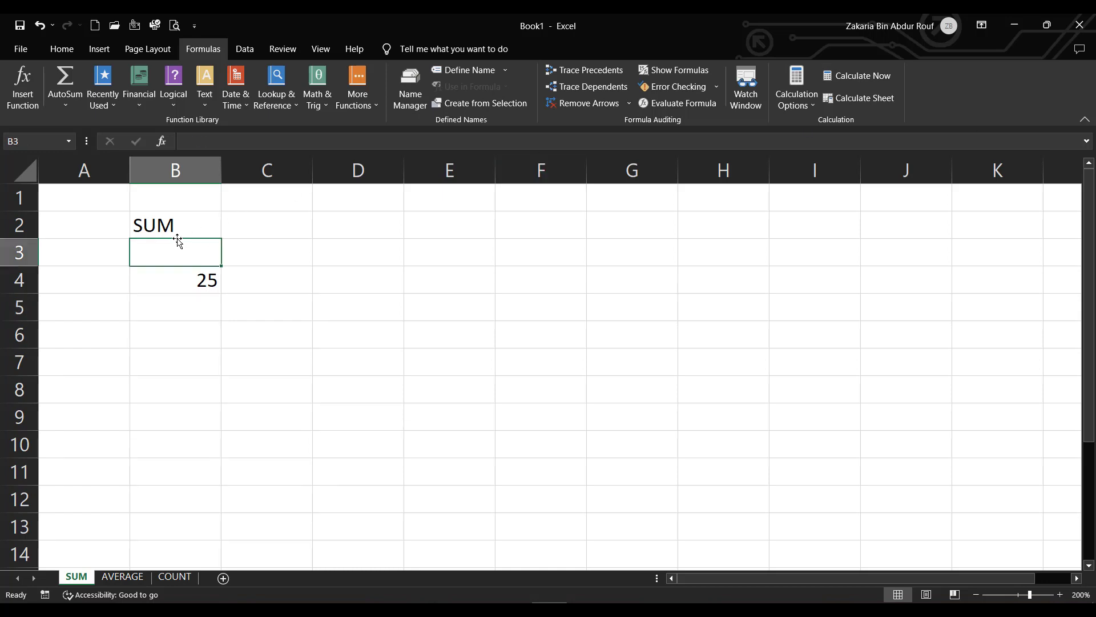
left_click(186, 272)
key("Delete")
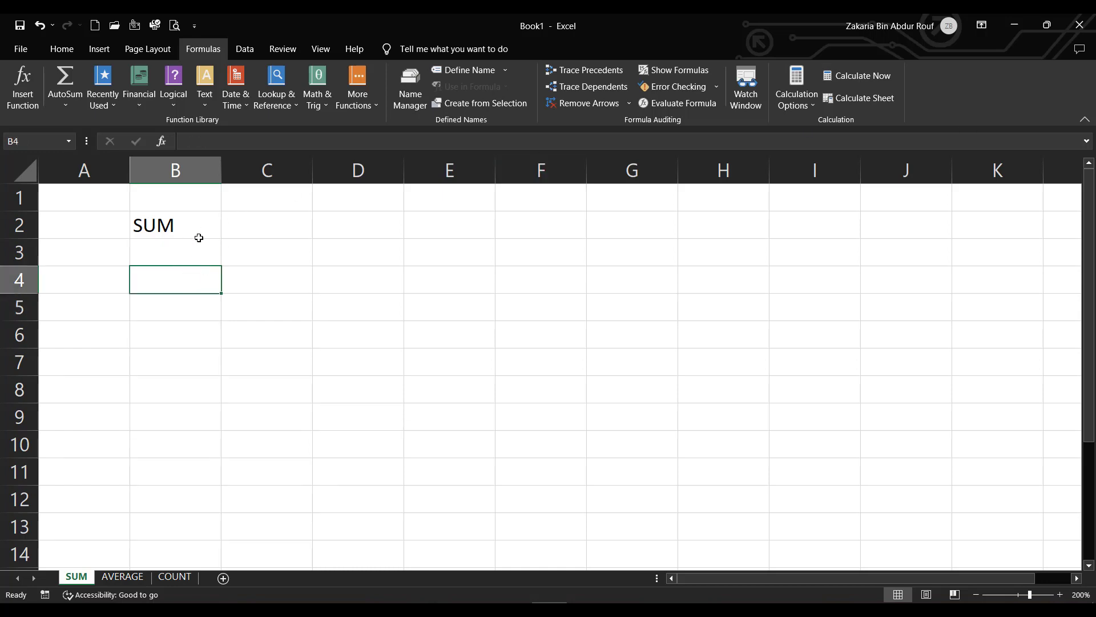
left_click(199, 247)
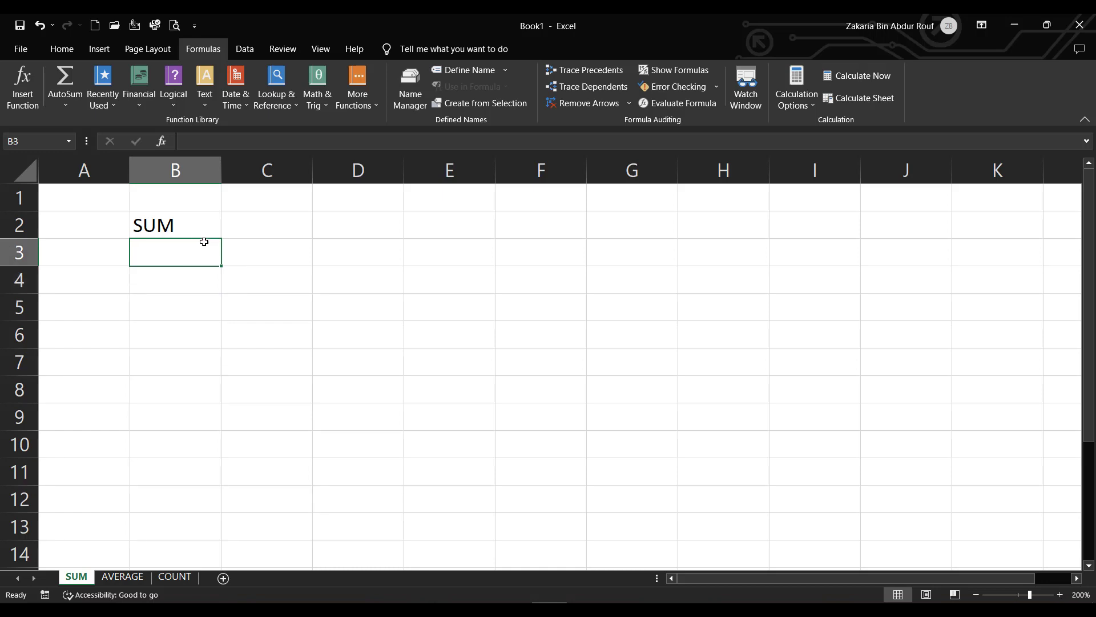
Enter item A with value 10 and item B with value 50 in B3:C4.
type("a")
key("BackSpace")
type("A")
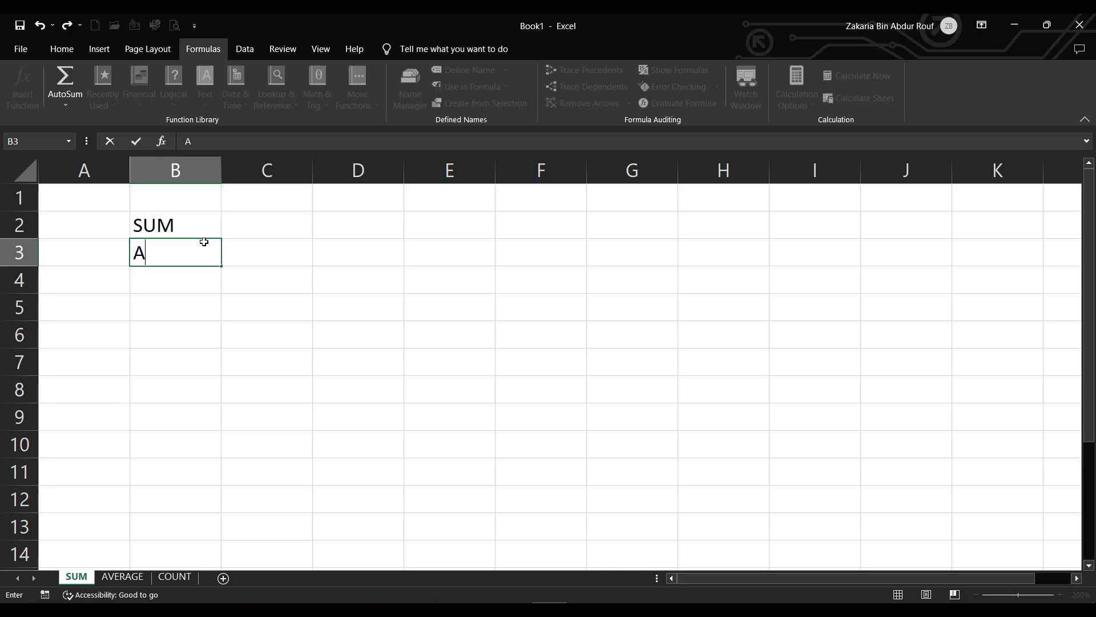
key("ctrl+Return")
key("Tab")
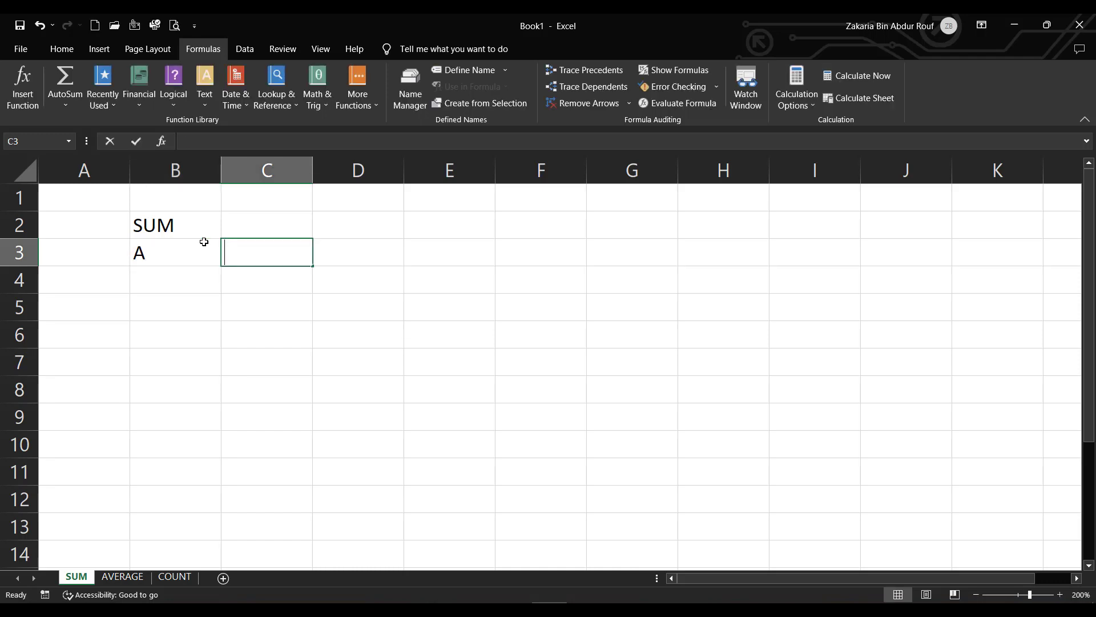
type("10")
key("Return")
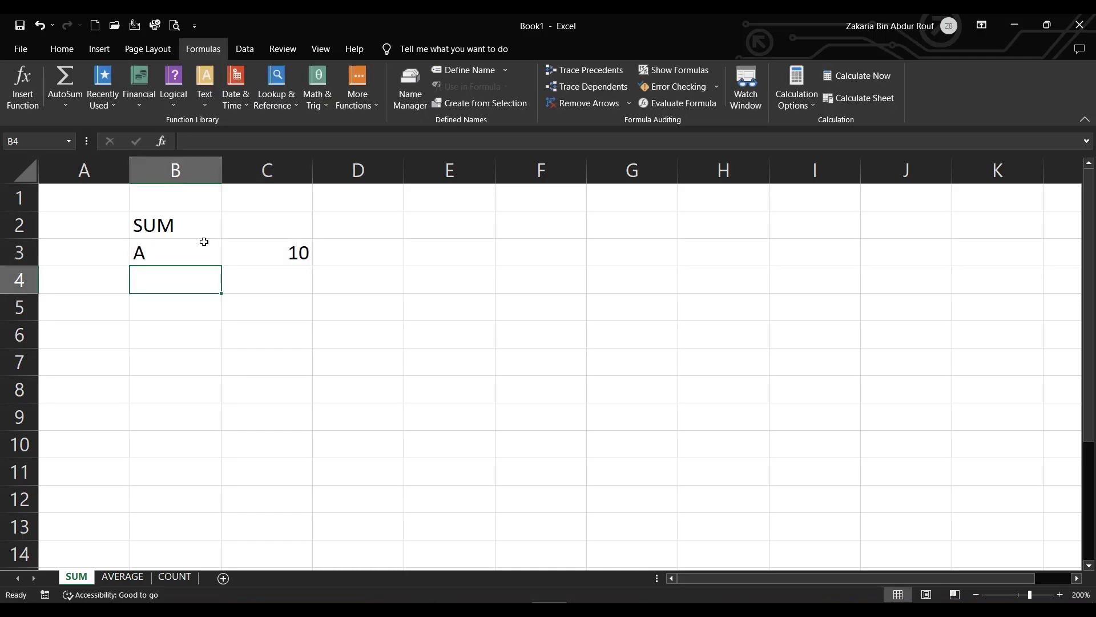
type("B")
key("ctrl+Return")
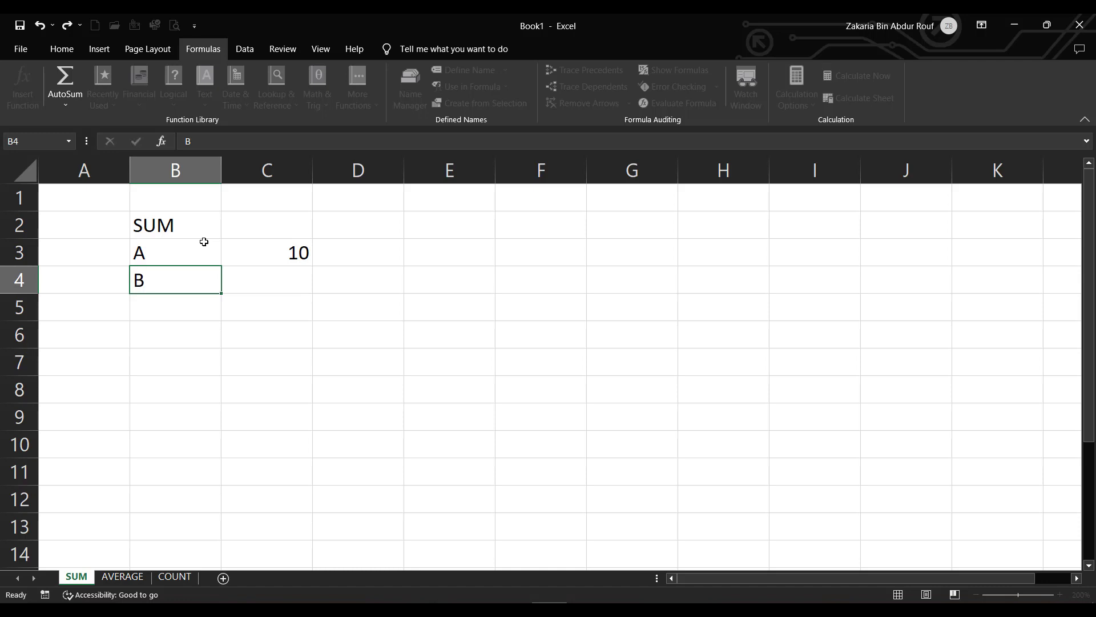
key("Right")
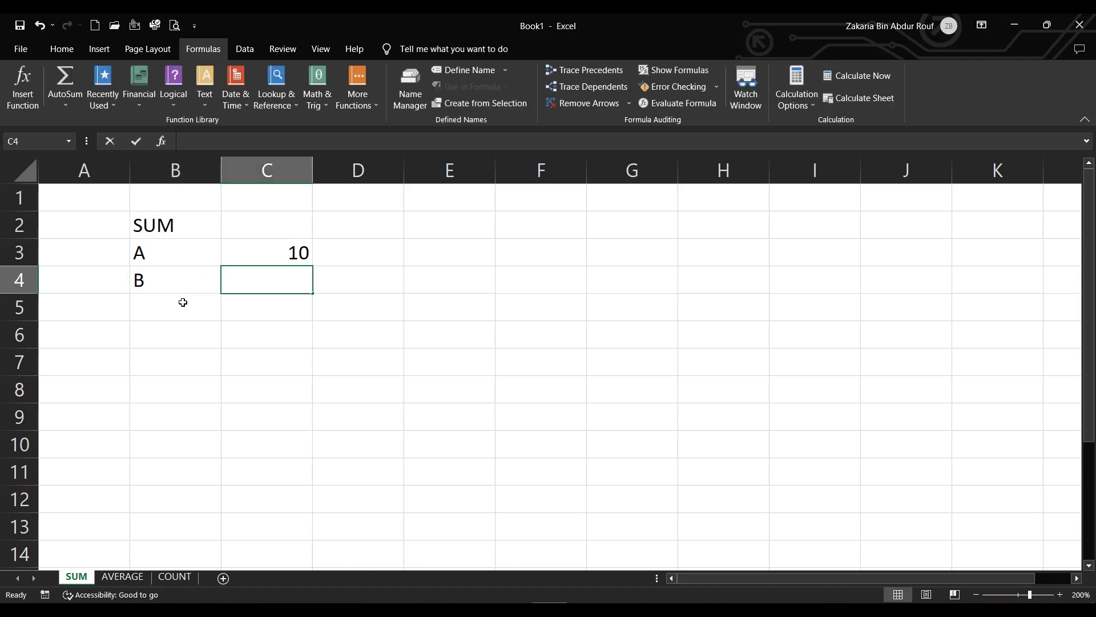
type("50")
Label B5 as Total, fixing the typos, and enter =10+50 in C5.
double_click(183, 302)
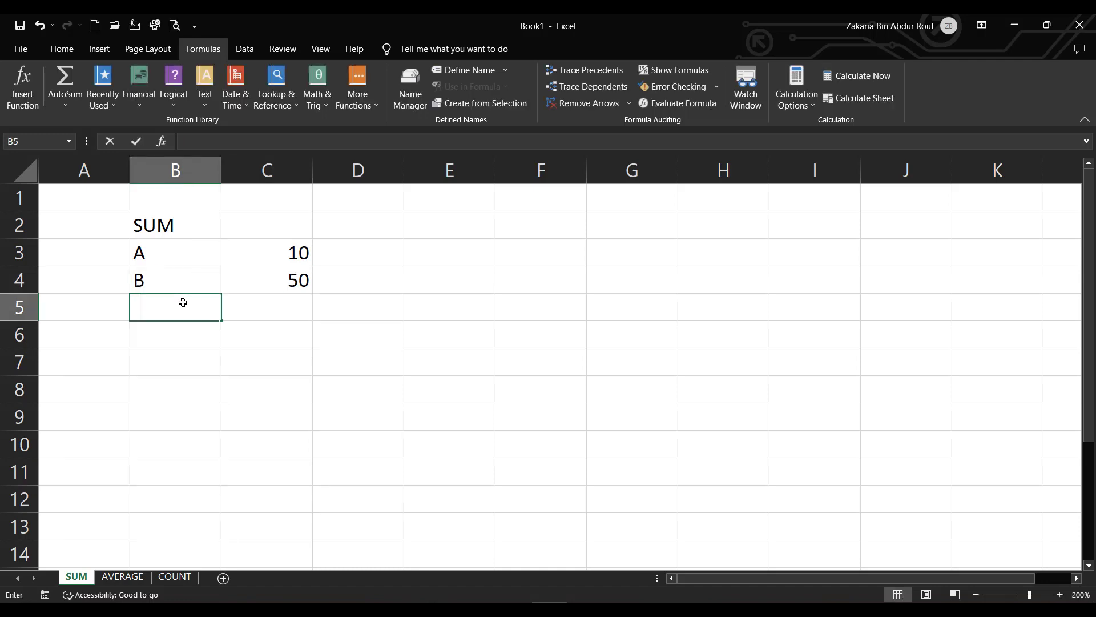
type("tOTATL")
double_click(184, 304)
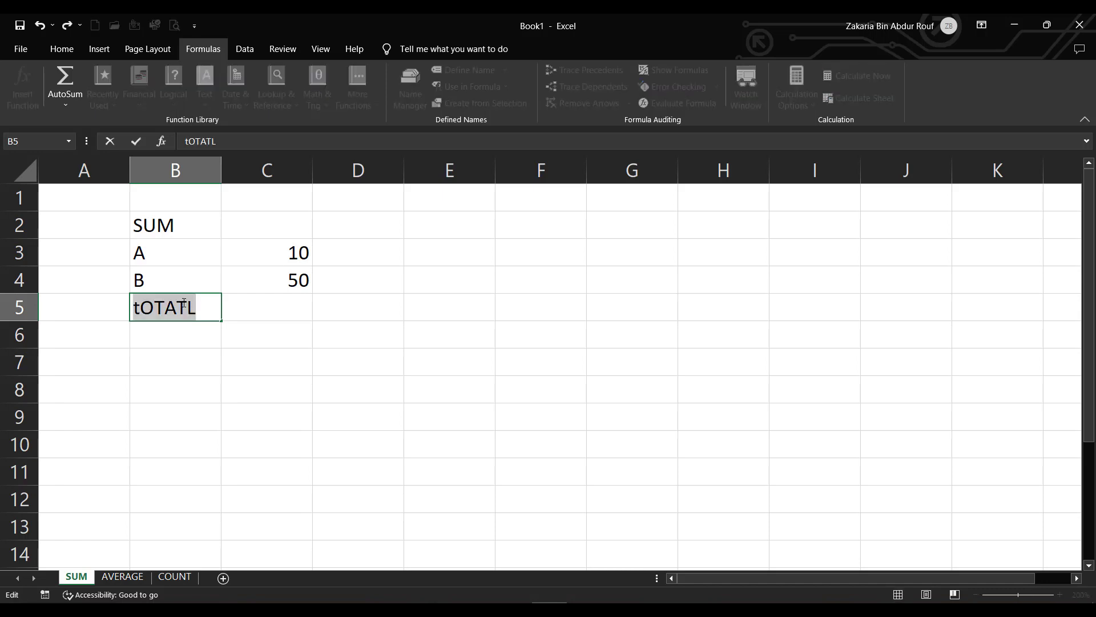
type("tOTAL")
key("Return")
double_click(143, 306)
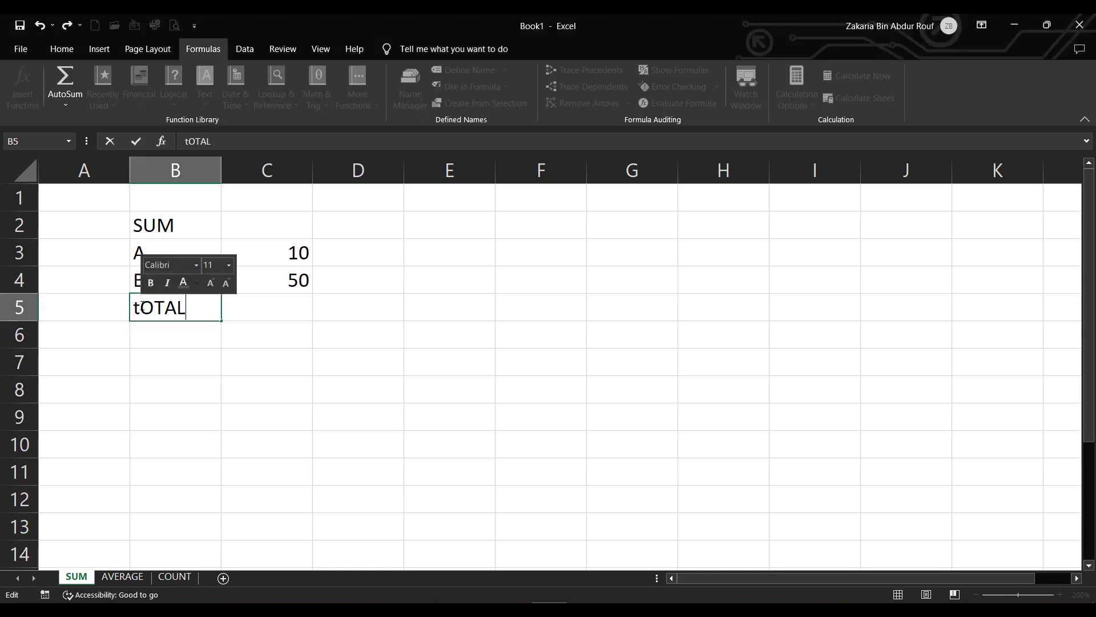
double_click(142, 307)
type("T")
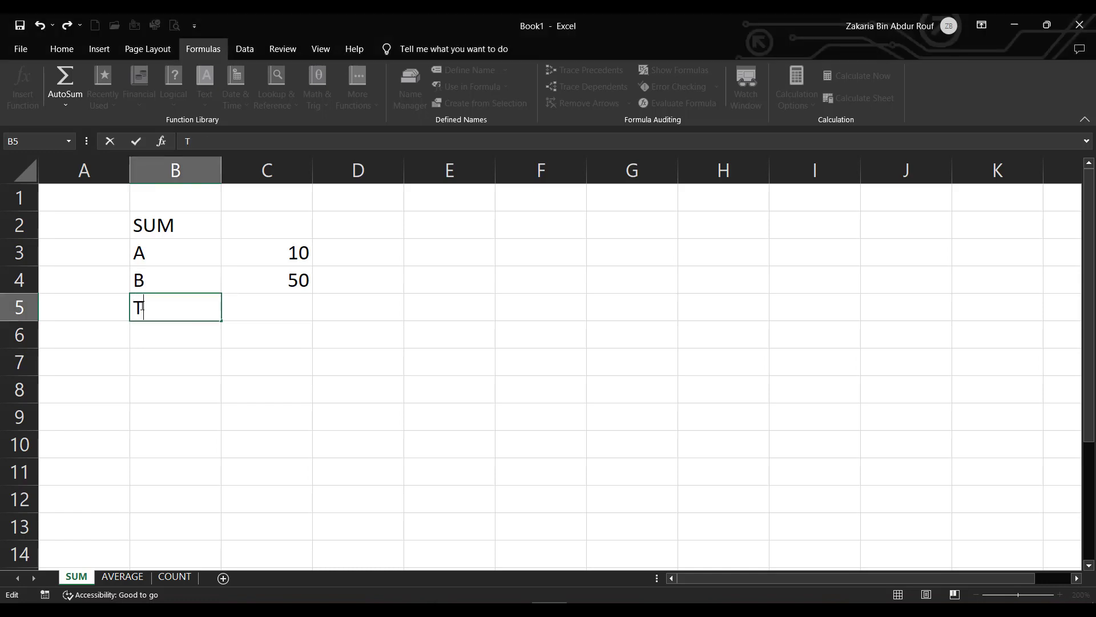
type("otatl")
key("BackSpace")
key("BackSpace")
type("l")
key("Tab")
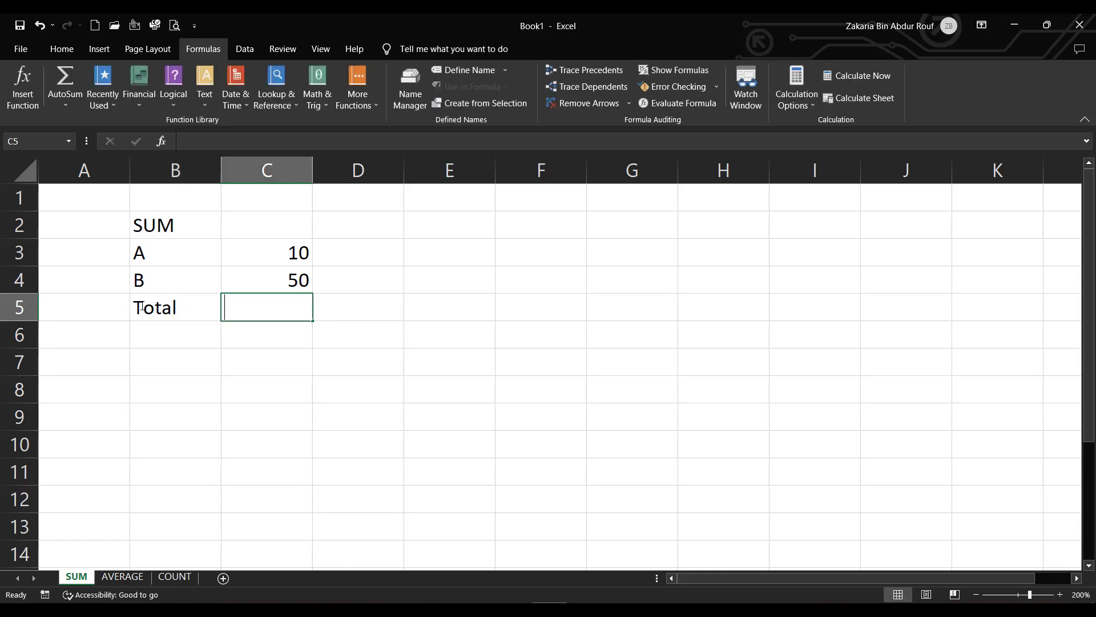
type("=")
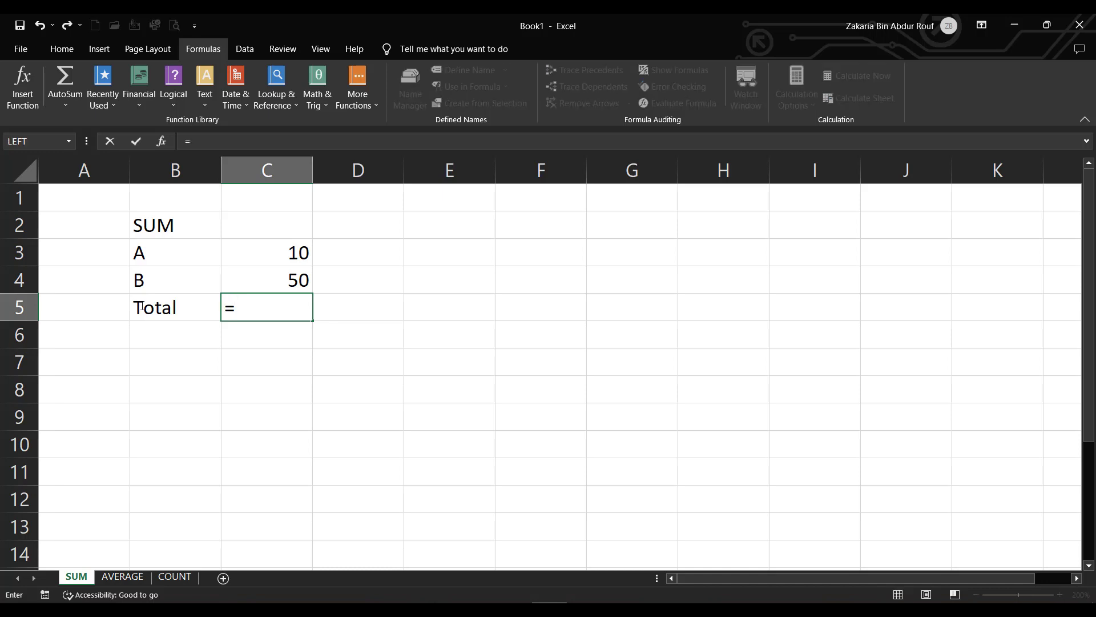
type("10+50")
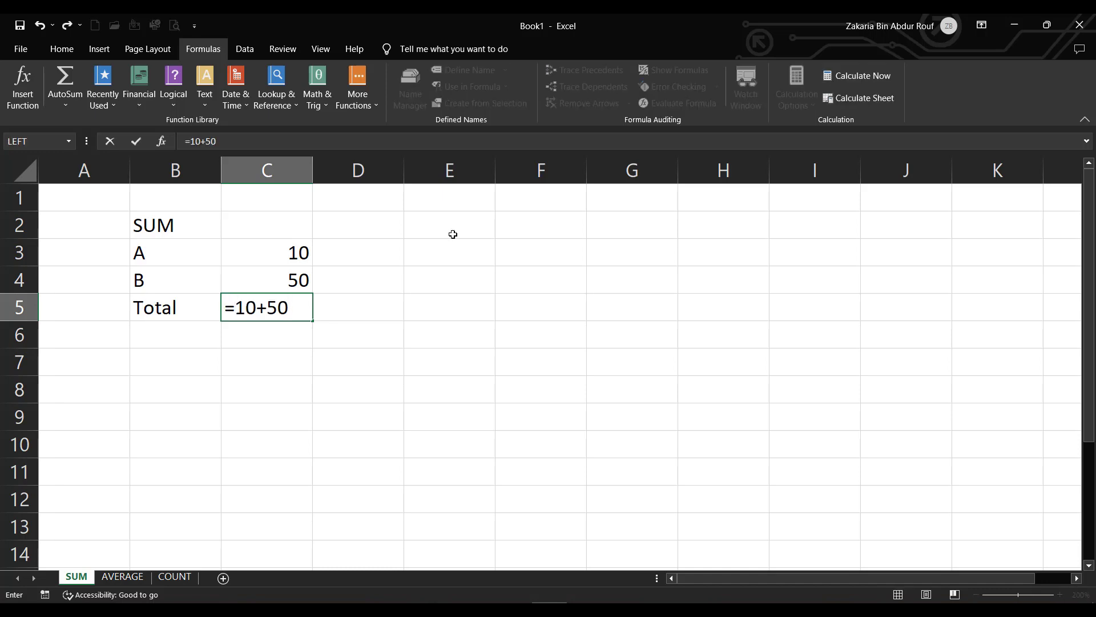
key("ctrl+Return")
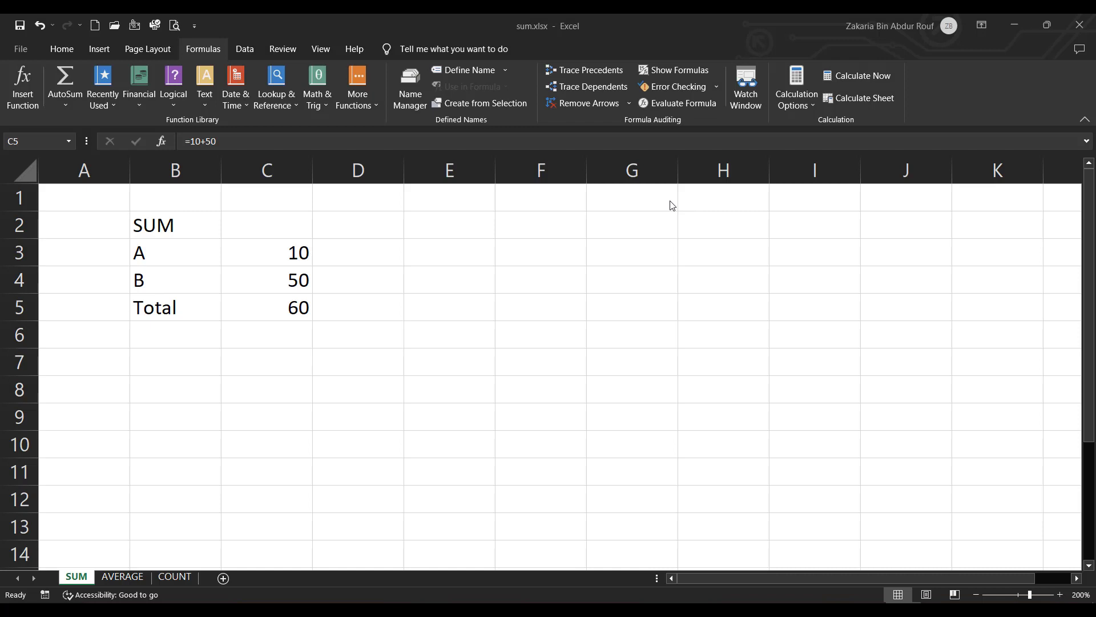
Change A's value in C3 from 10 to 20.
left_click(305, 311)
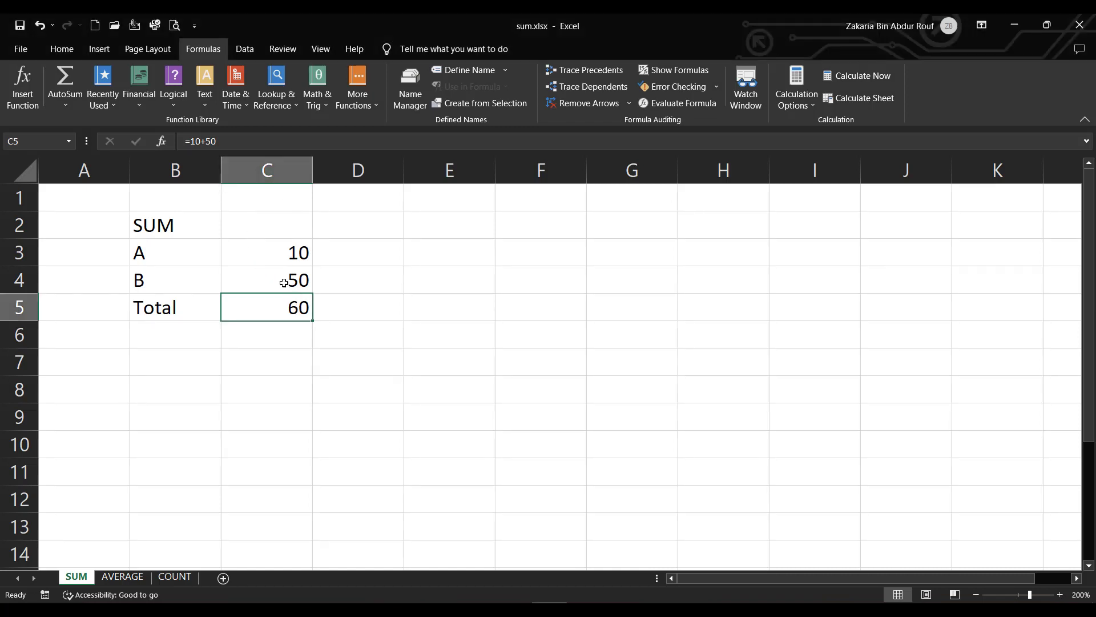
left_click(287, 254)
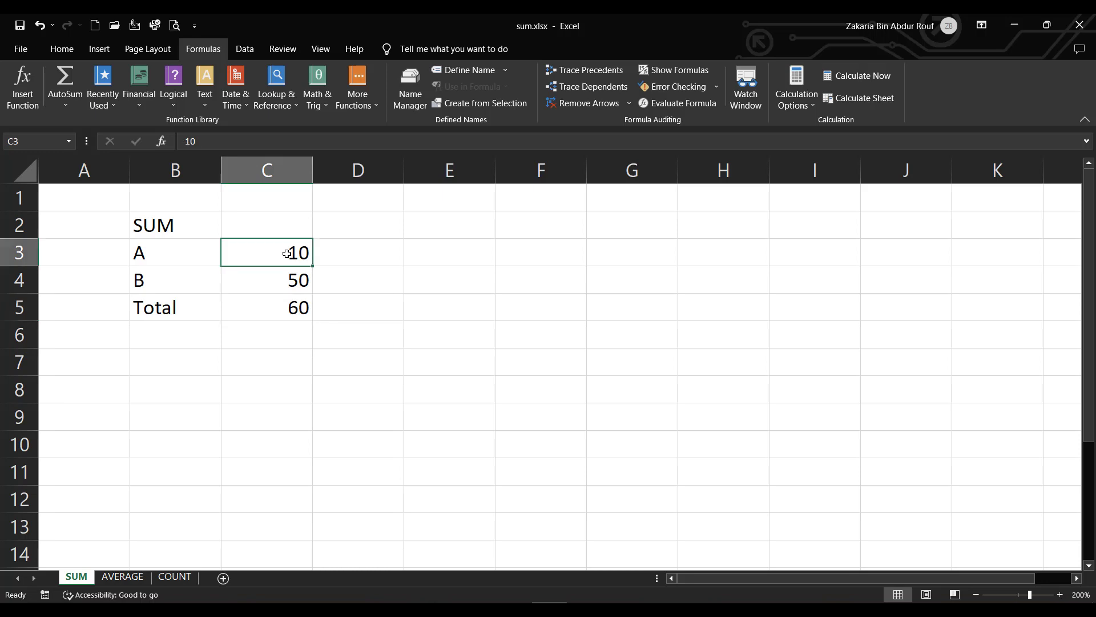
double_click(287, 253)
key("BackSpace")
key("BackSpace")
type("20")
key("Return")
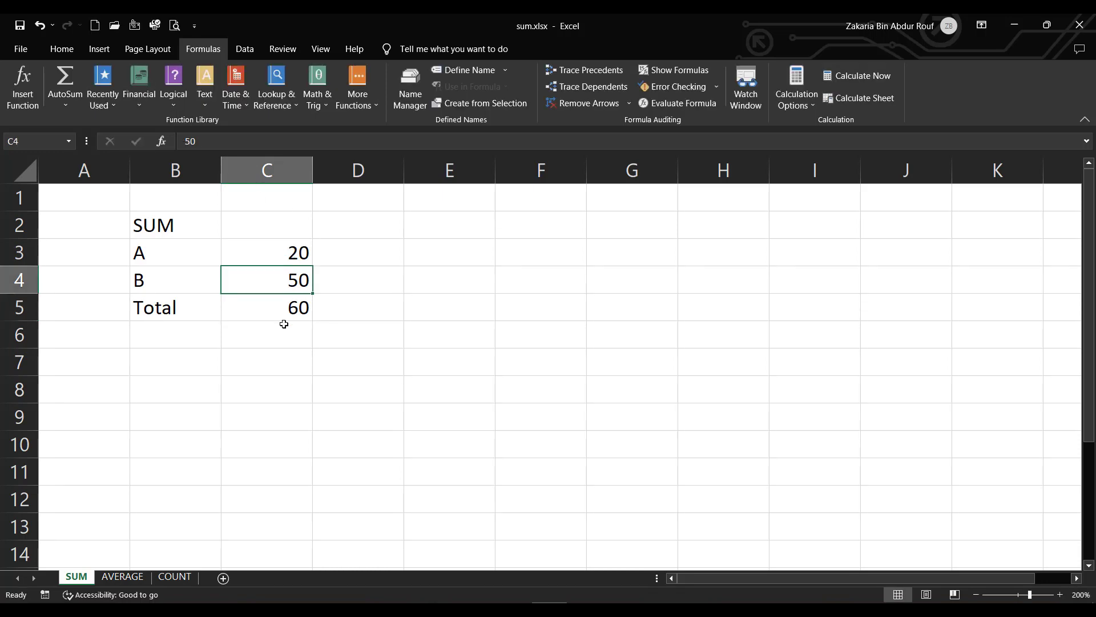
Edit the C5 formula in the formula bar to =20+50, showing 70.
left_click(286, 309)
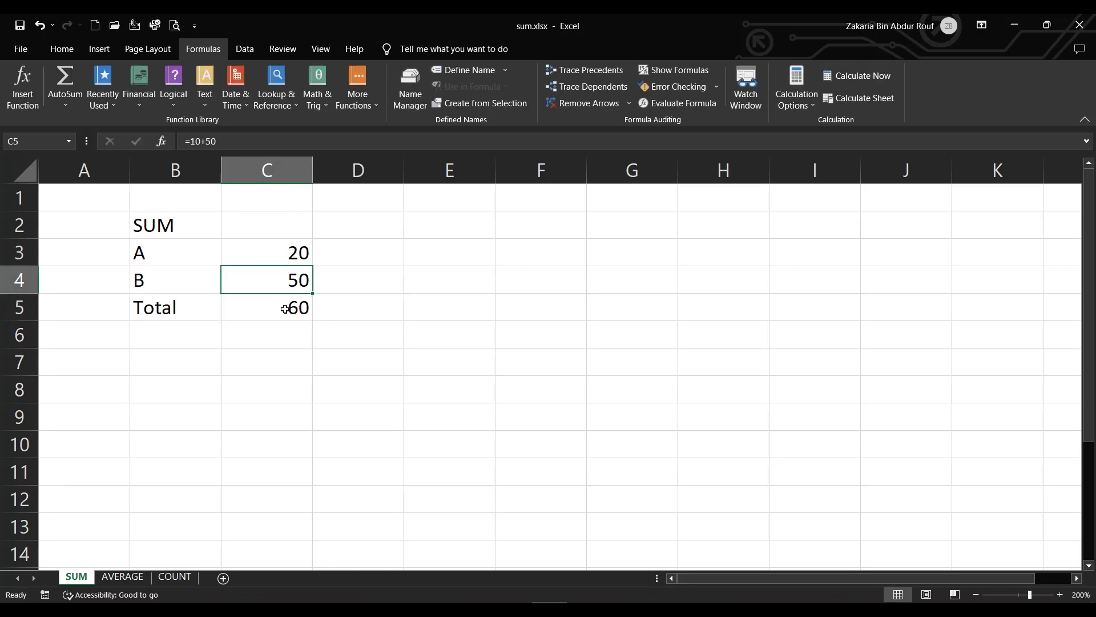
left_click(191, 141)
left_click(190, 141)
key("BackSpace")
type("2")
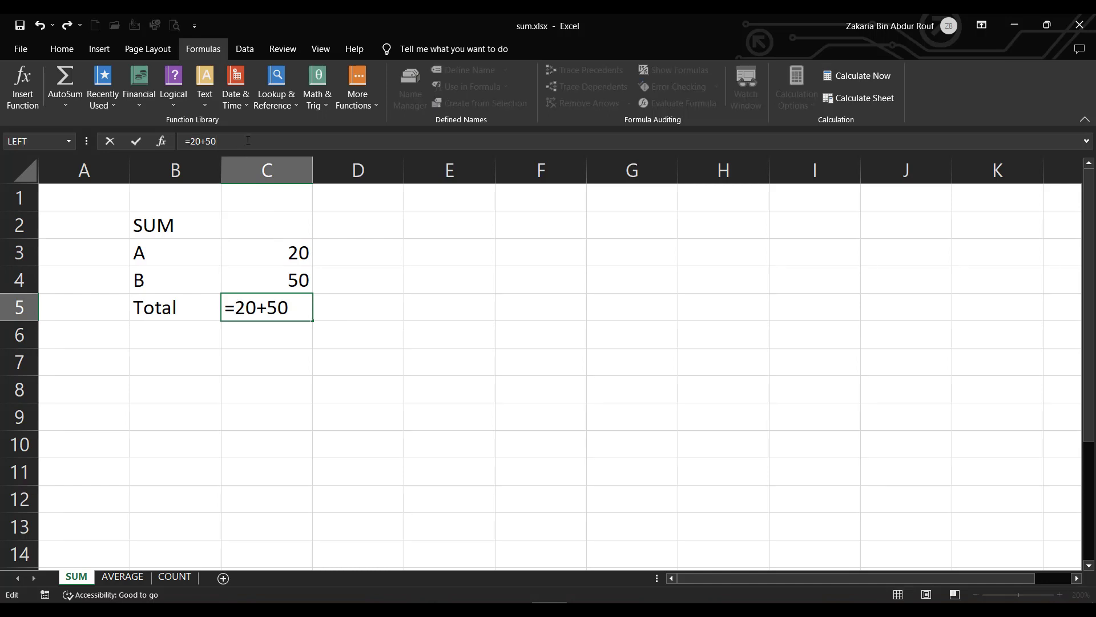
key("Return")
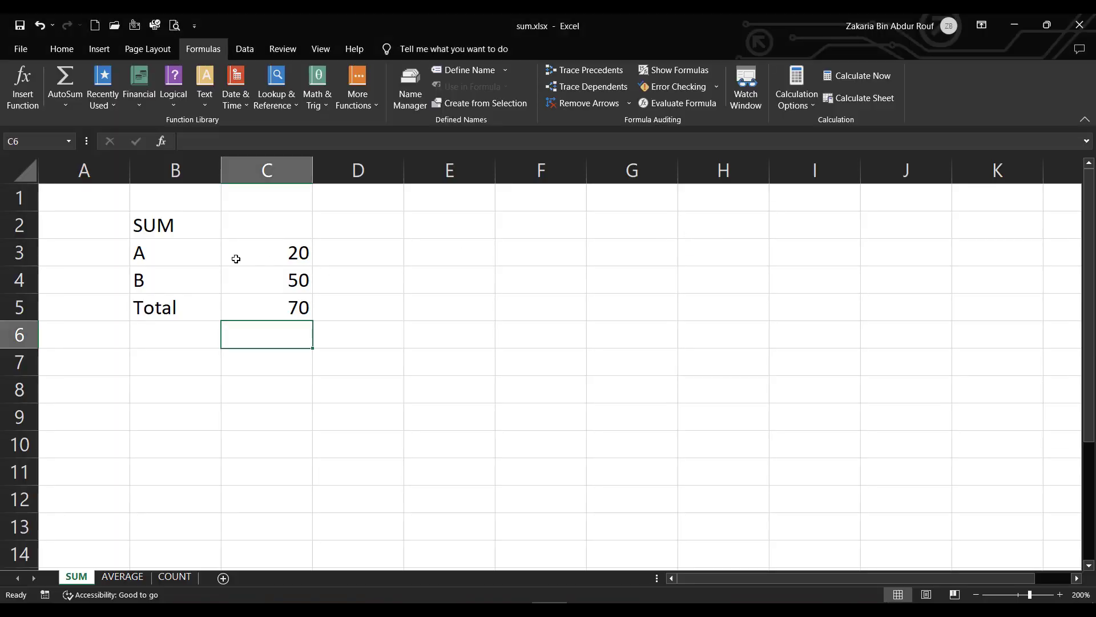
Review the A and B values in C3 and C4.
left_click(155, 254)
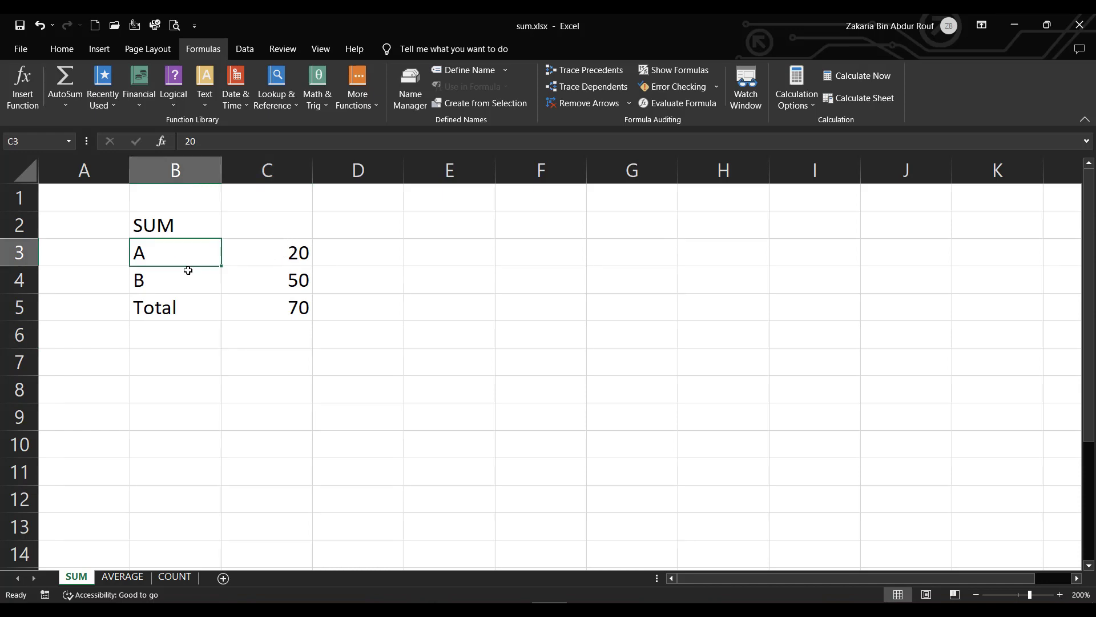
key("Tab")
key("Return")
key("Tab")
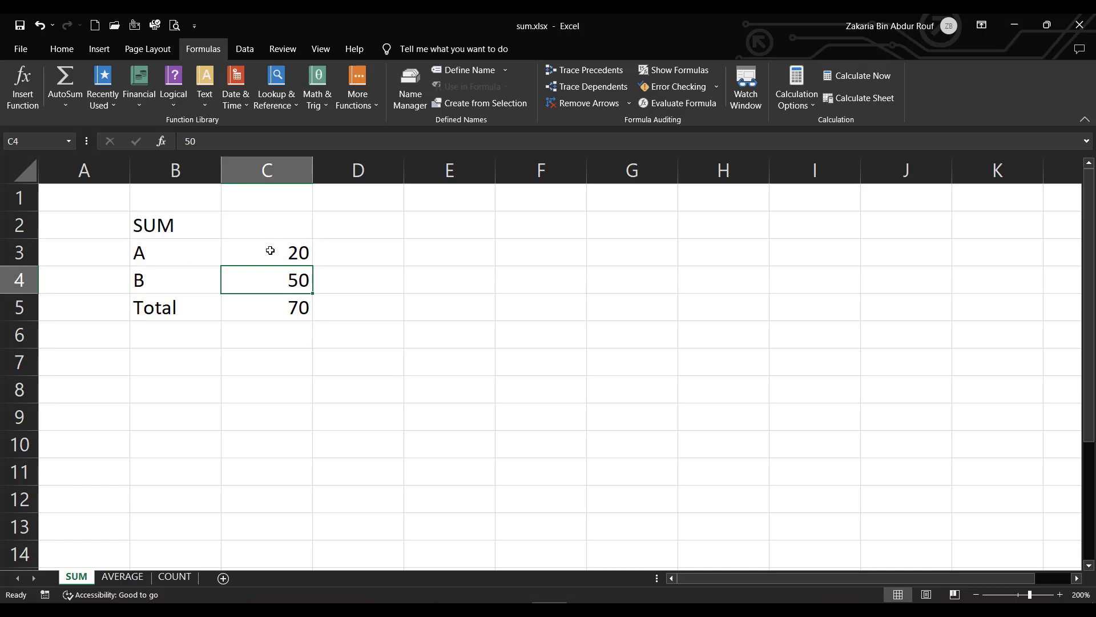
left_click(269, 246)
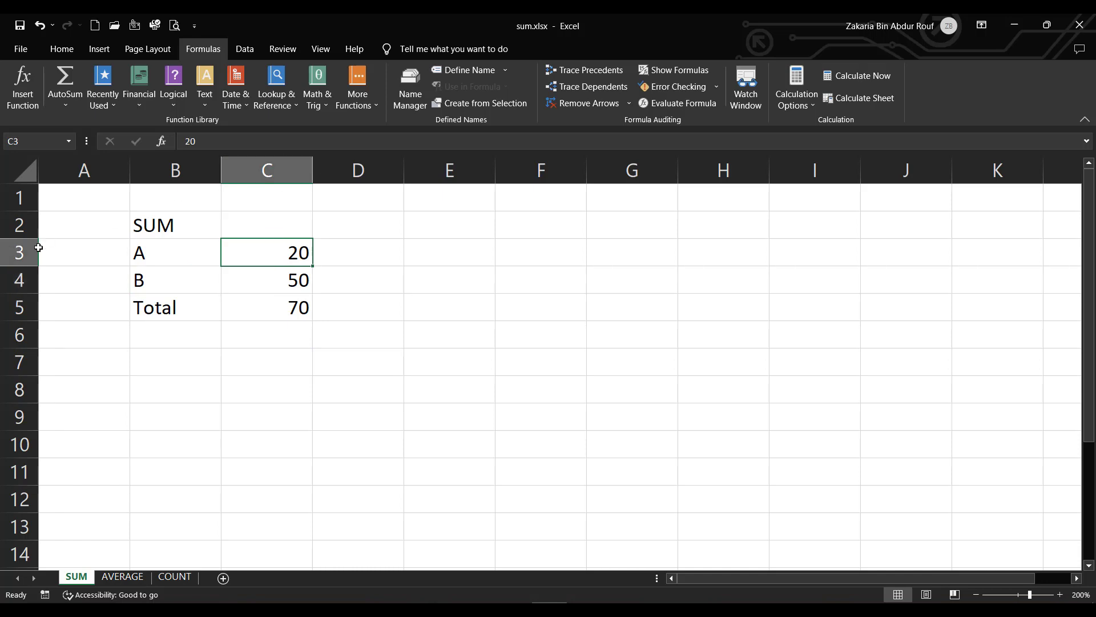
key("Return")
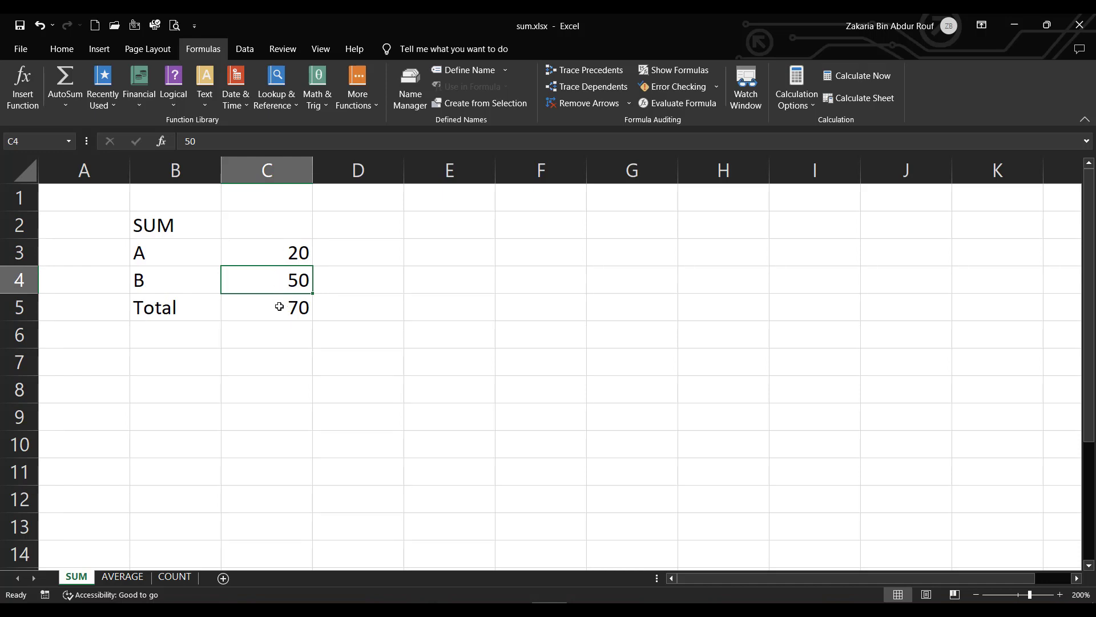
key("Up")
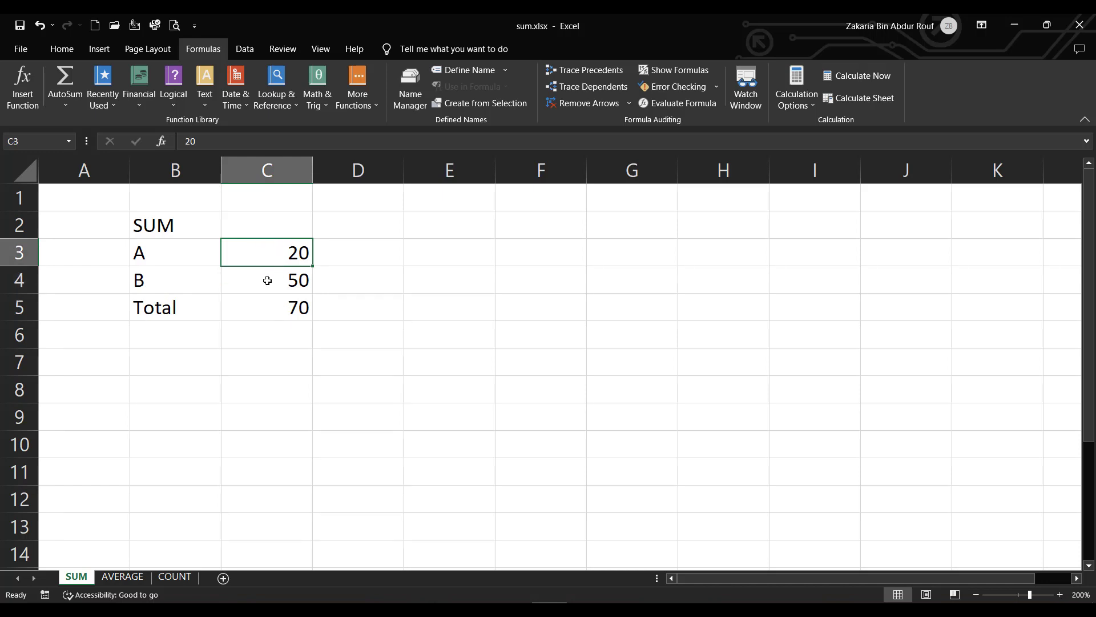
Clear the hardcoded formula in C5 and start typing =C3+C4.
left_click(305, 307)
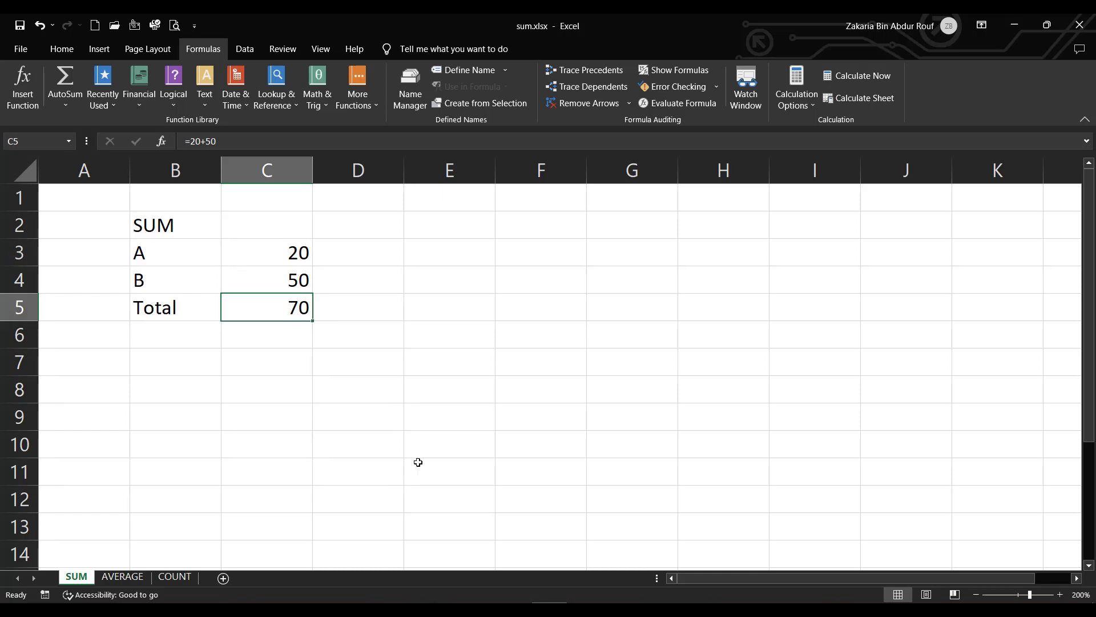
key("F2")
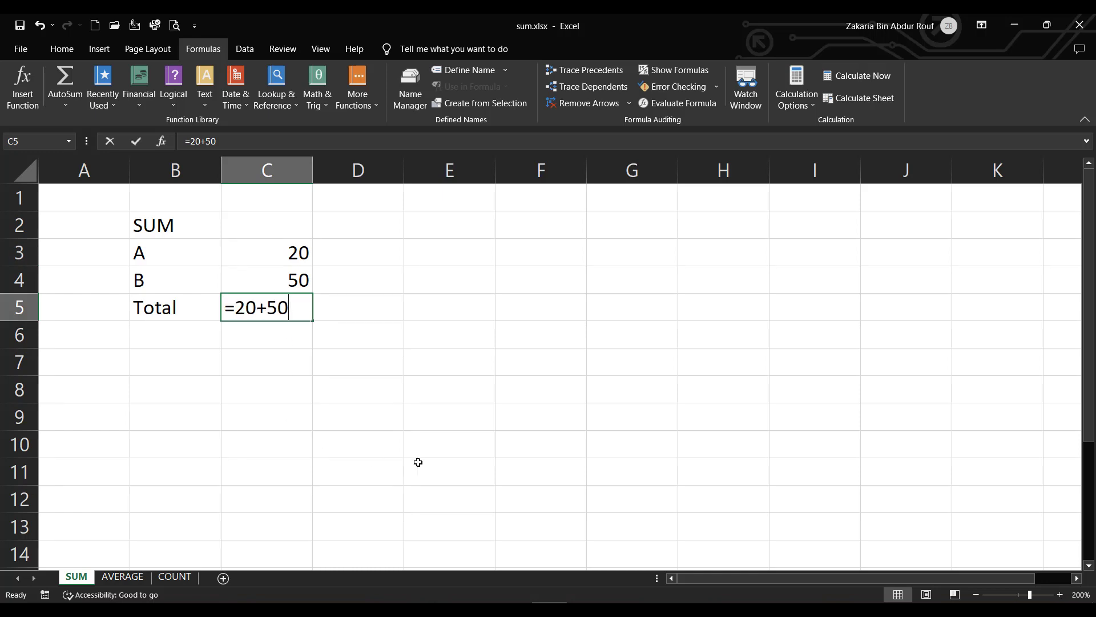
key("BackSpace")
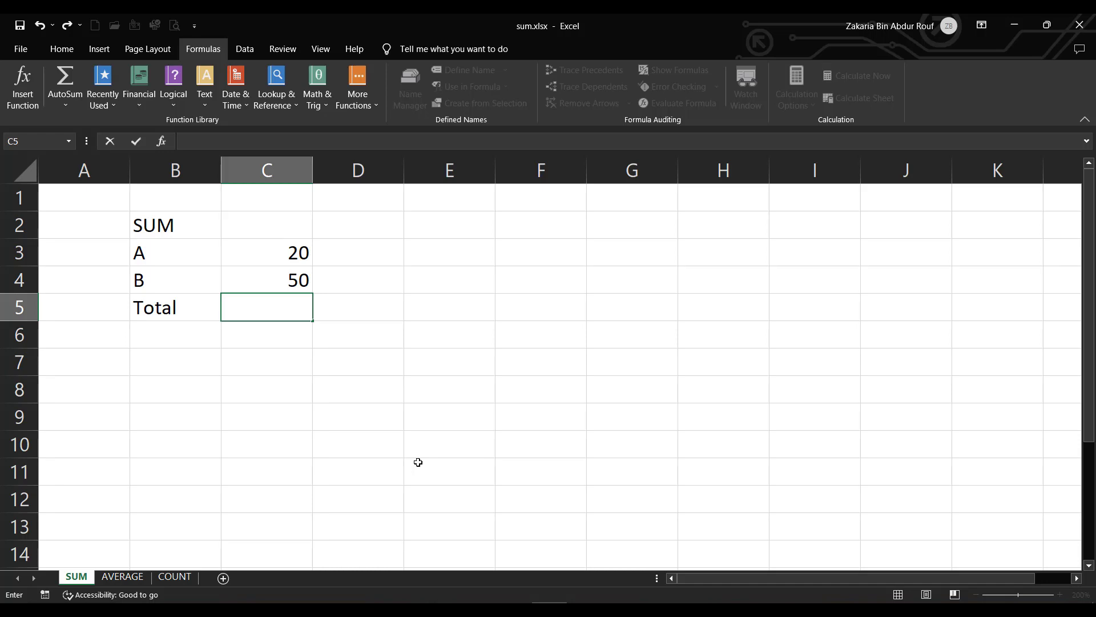
type("=C")
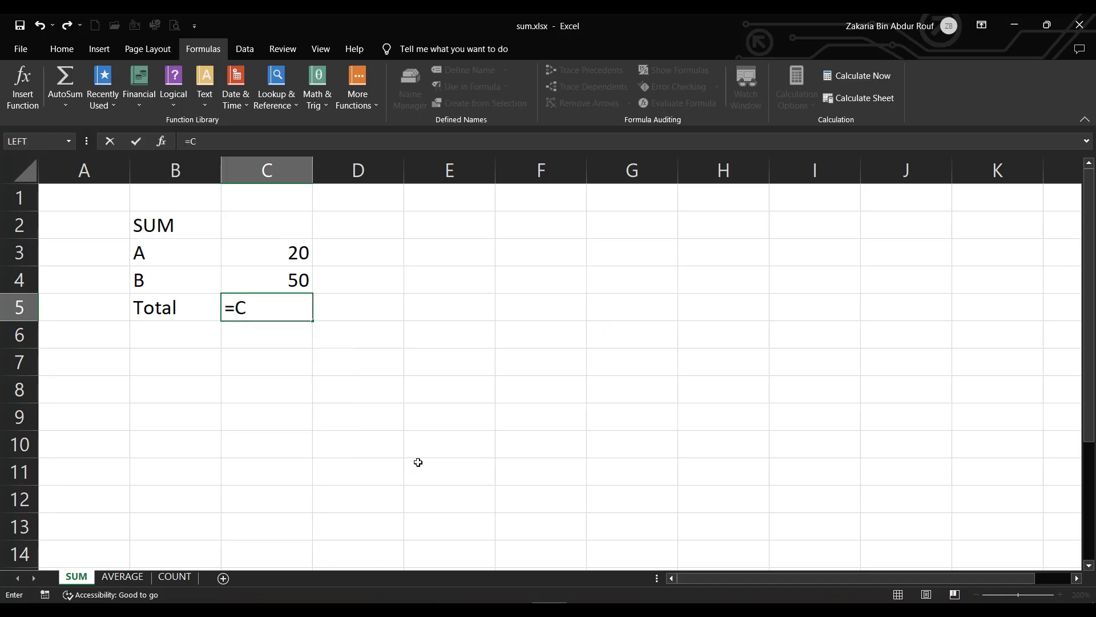
type("3+C")
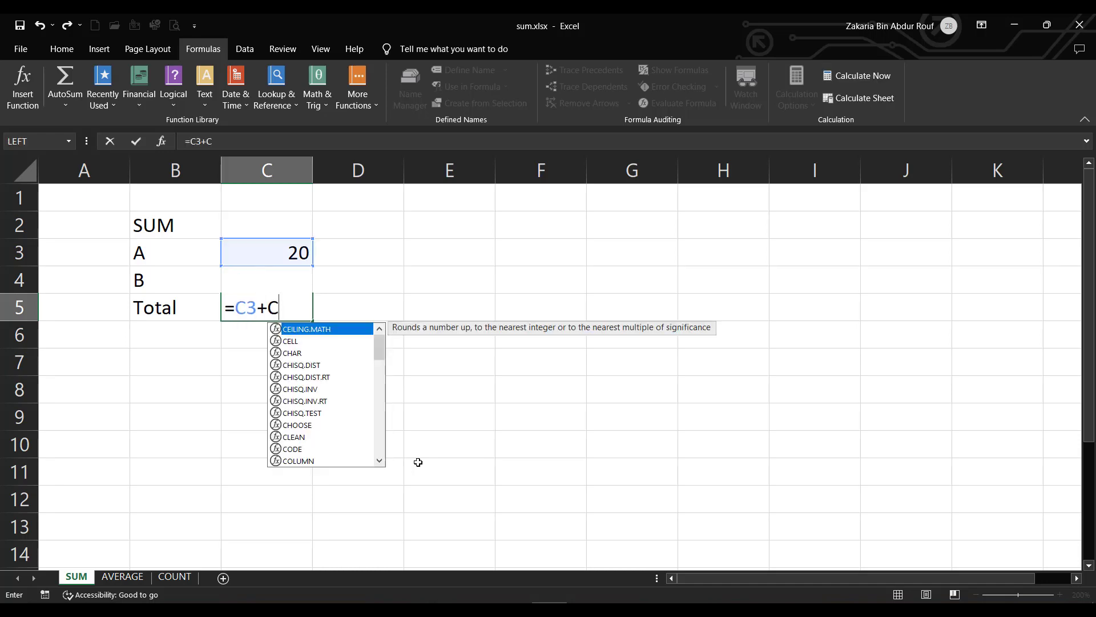
type("4")
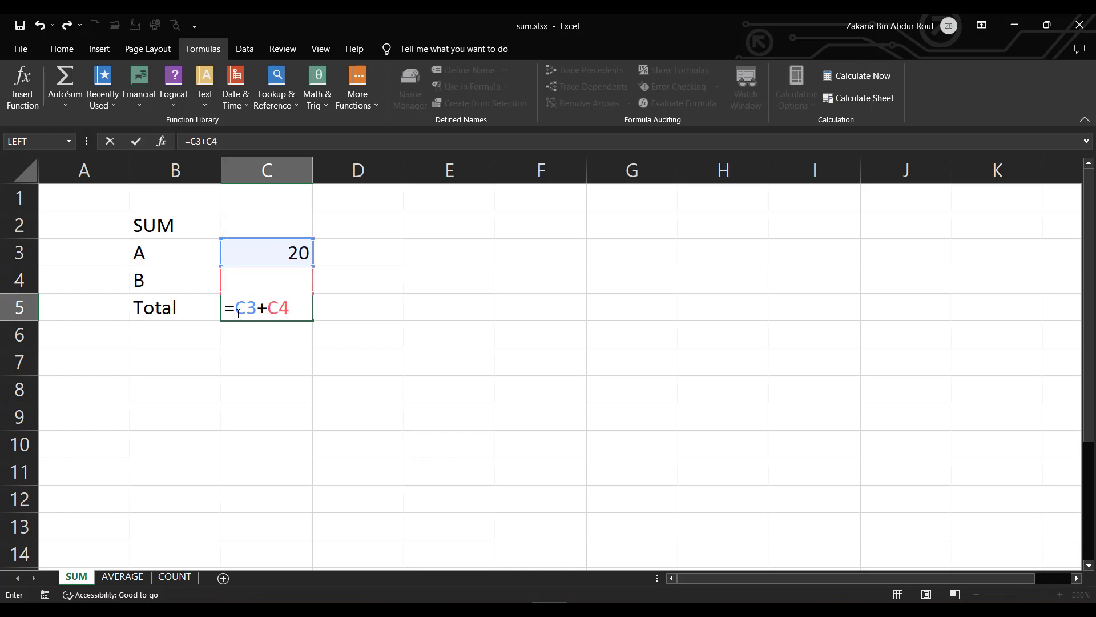
Finish and confirm the Total formula =C3+C4 in C5.
left_click_drag(239, 314, 246, 313)
left_click(291, 312)
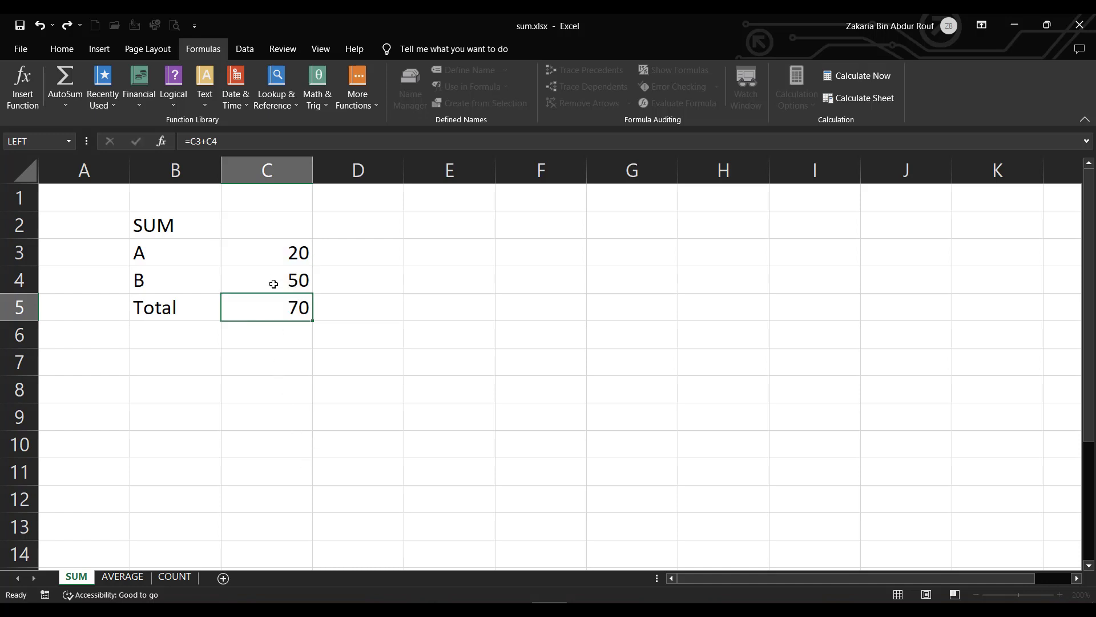
key("Return")
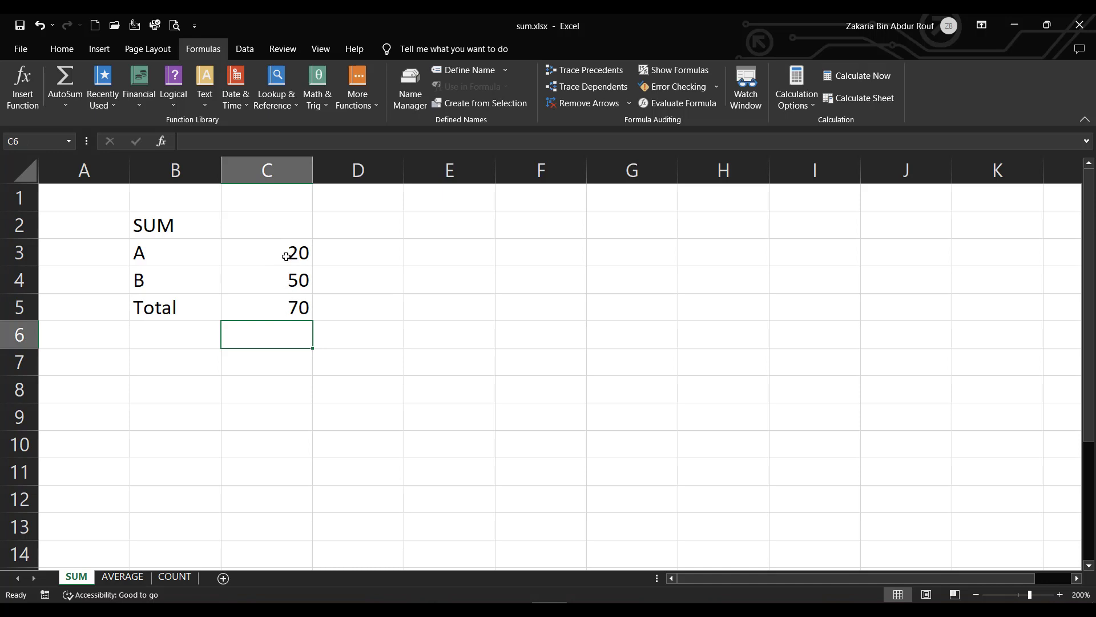
Change A's value to 30 so Total recalculates to 80.
double_click(285, 256)
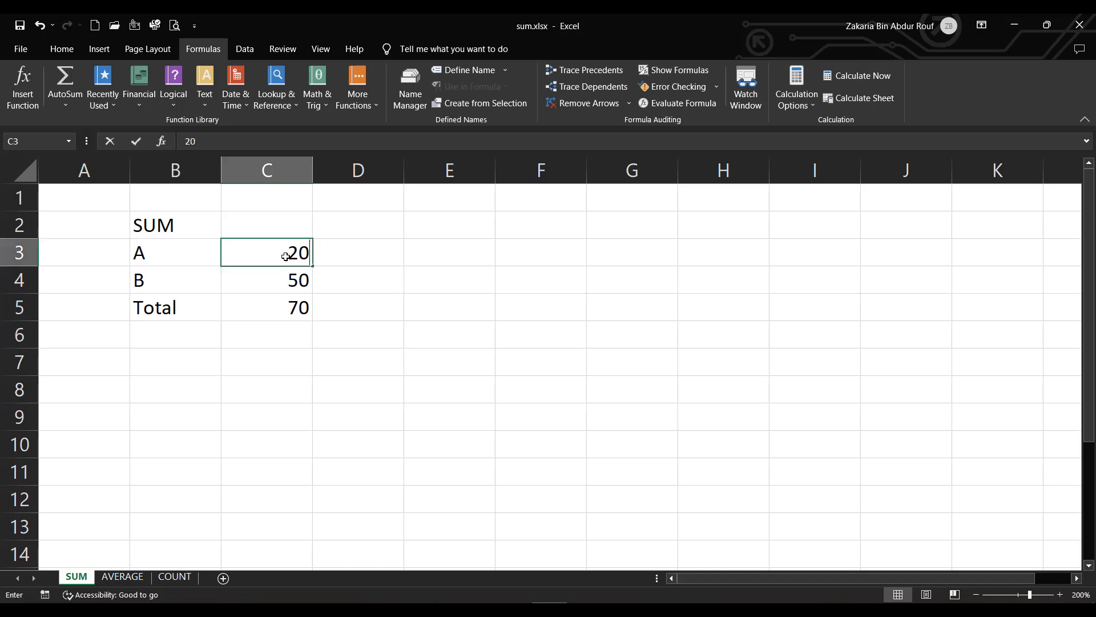
key("BackSpace")
key("BackSpace")
type("30")
key("Return")
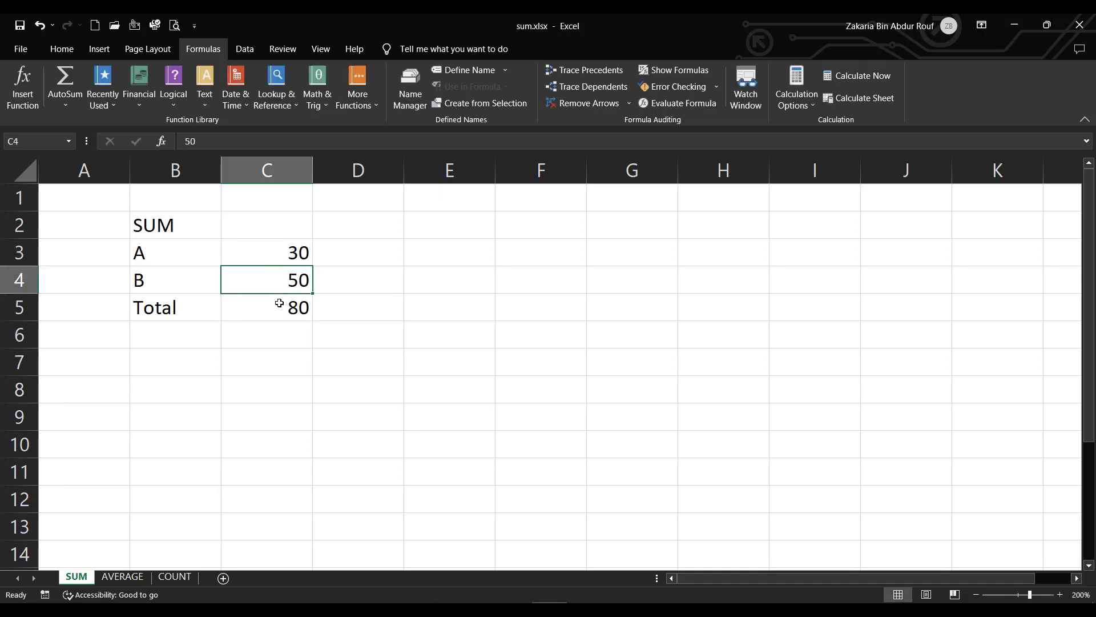
left_click(279, 303)
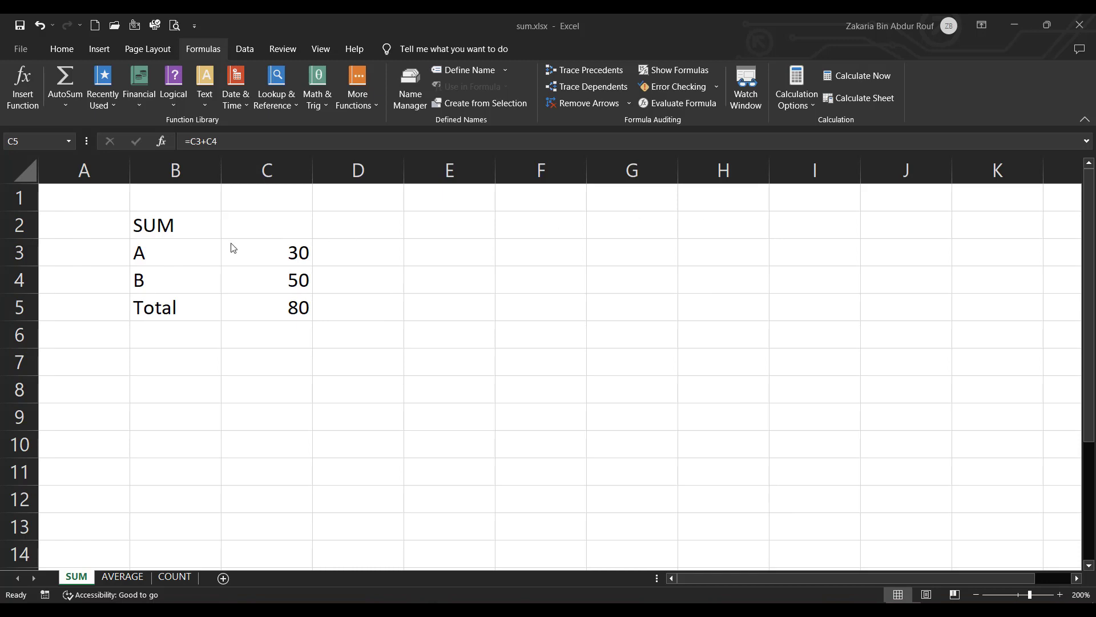
Replace C5's formula with =SUM(C3:C4), still showing 80.
left_click(264, 306)
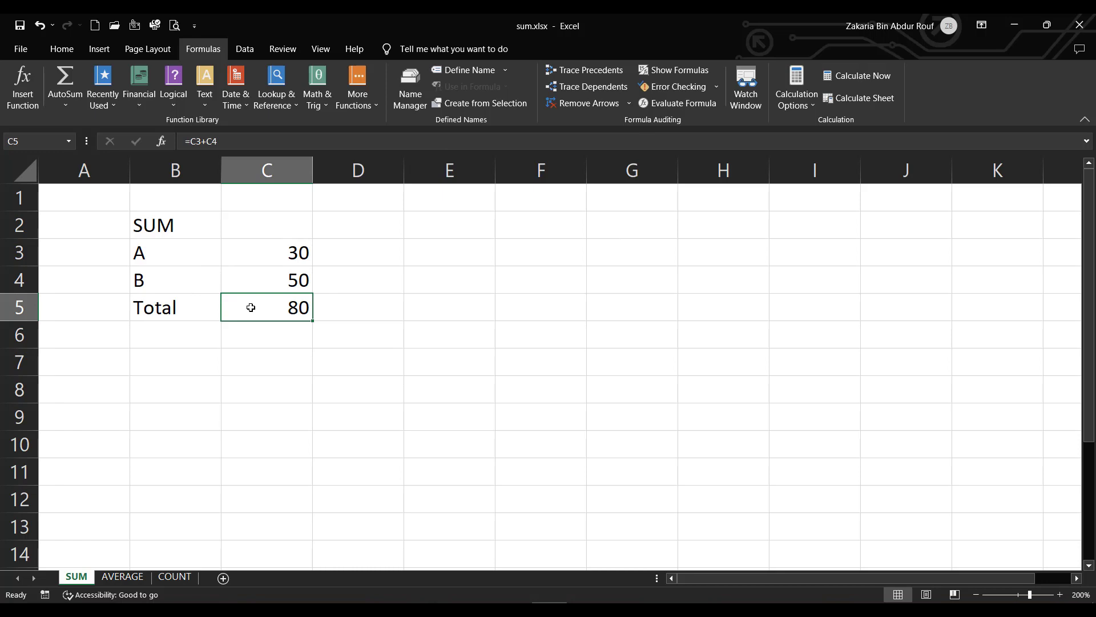
key("Delete")
key("Delete")
key("Delete")
type("=")
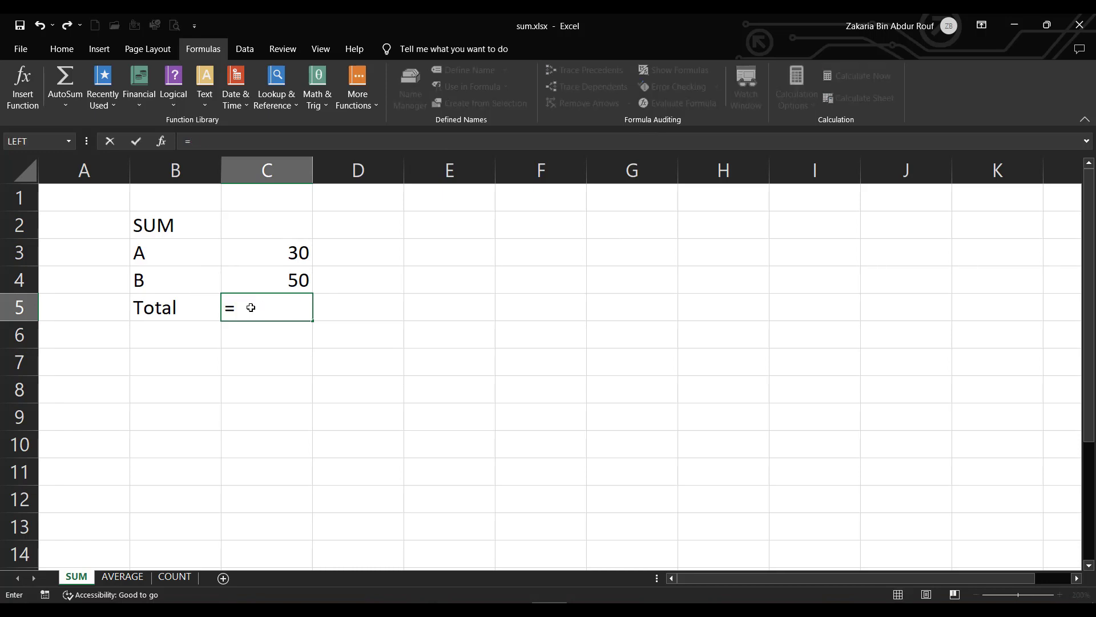
type("S")
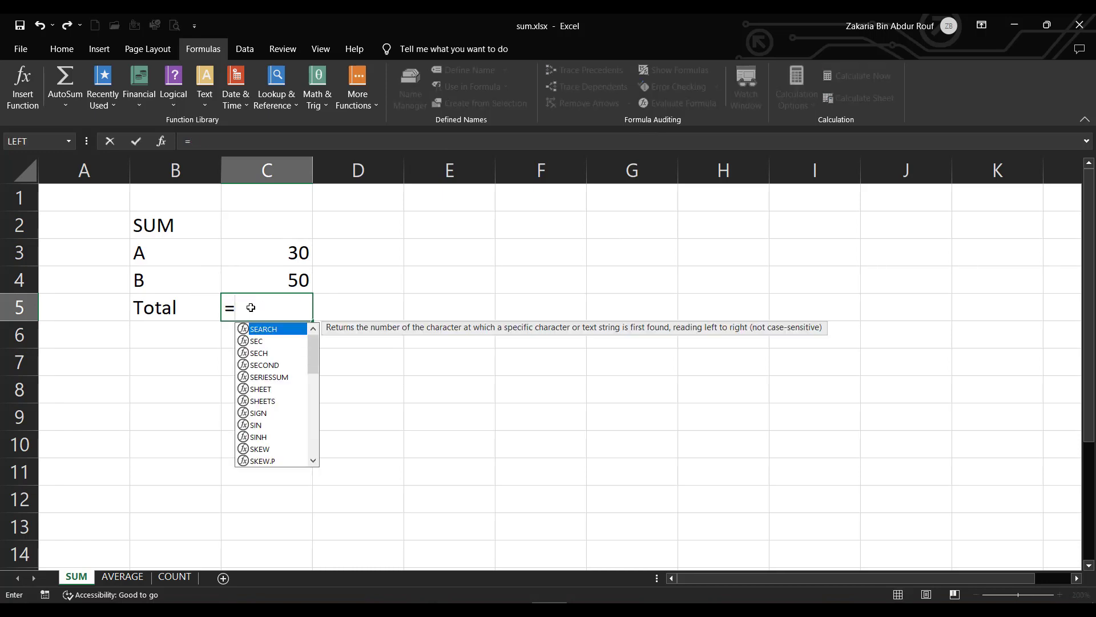
type("UM")
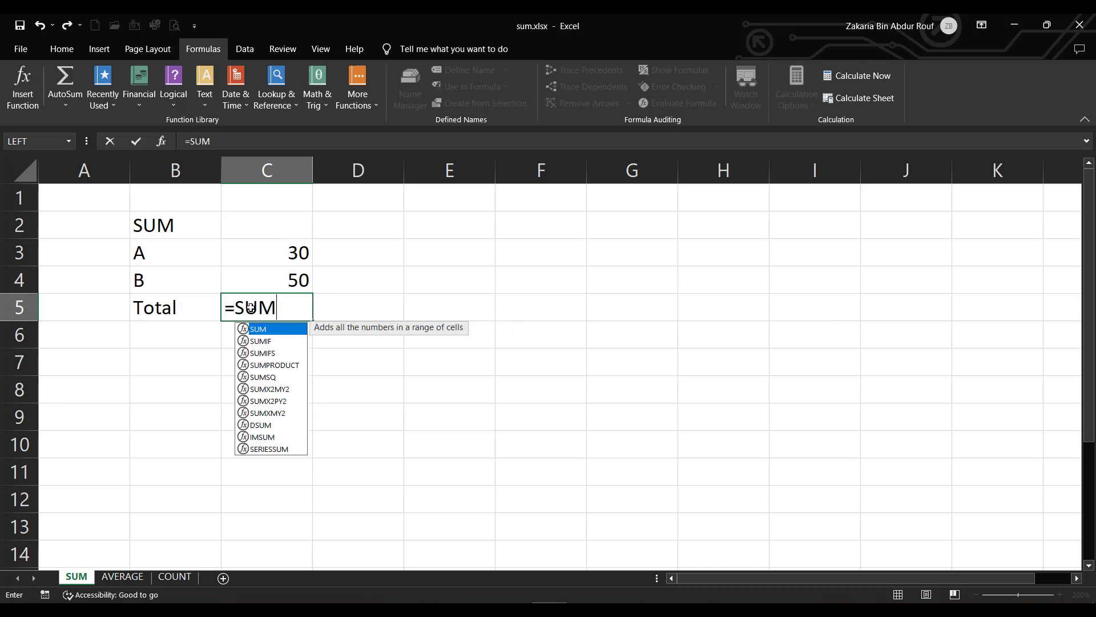
type("(")
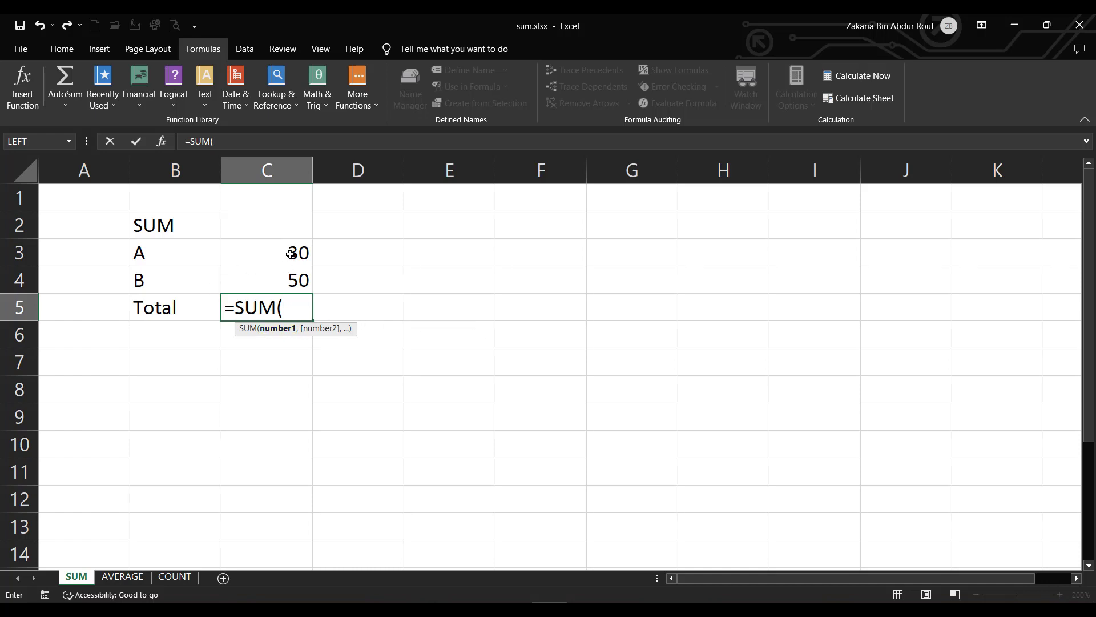
left_click_drag(291, 254, 288, 285)
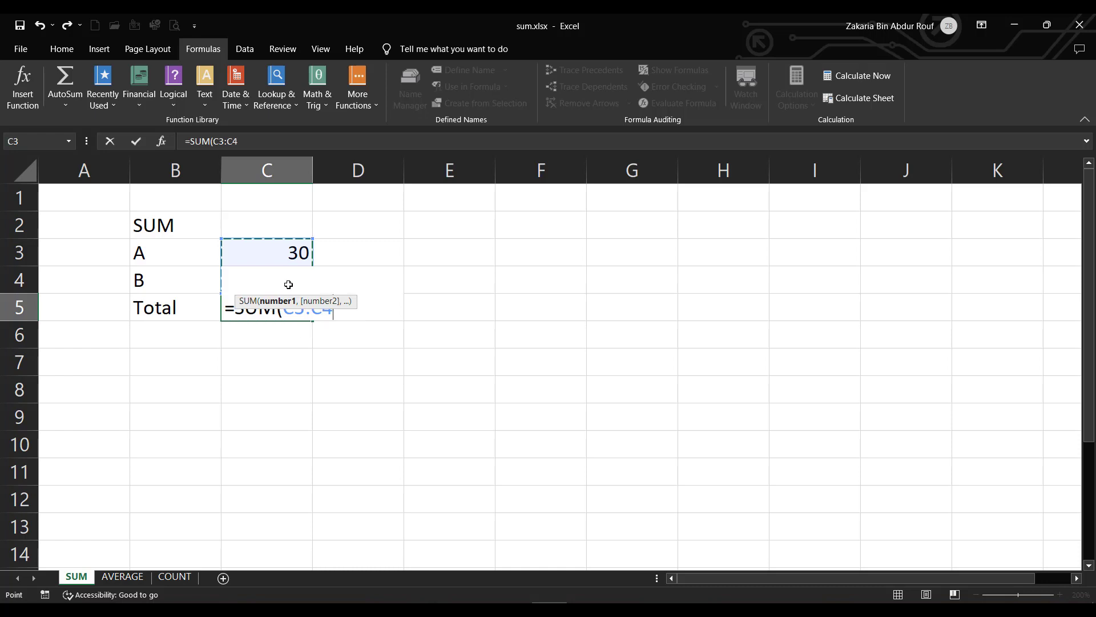
key("Return")
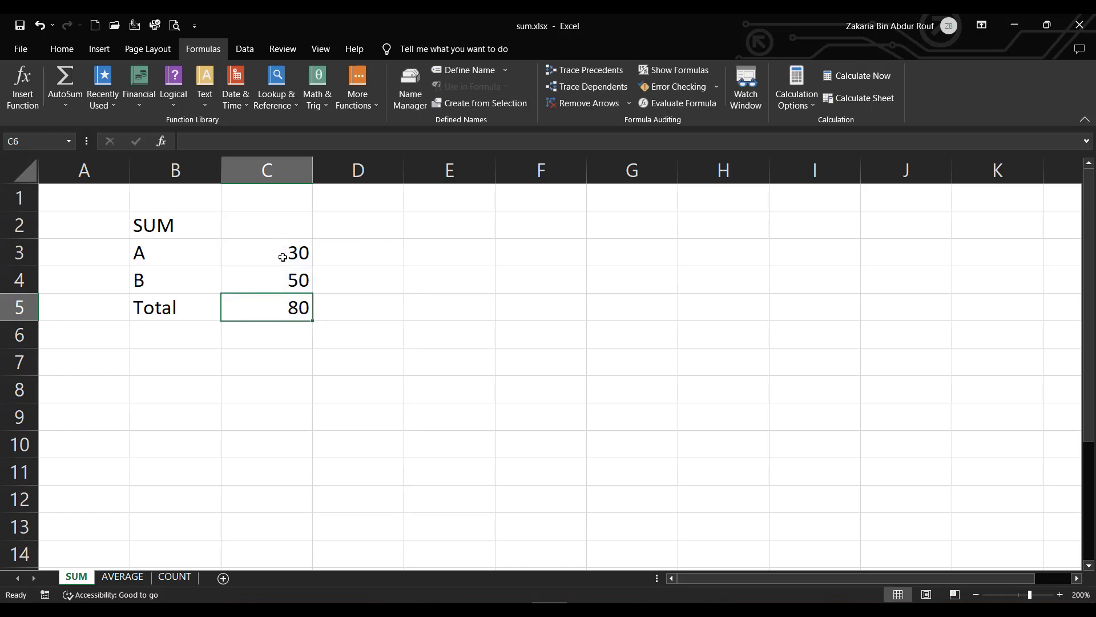
Inspect the SUM formula in C5 and confirm it unchanged.
left_click(285, 305)
left_click(229, 141)
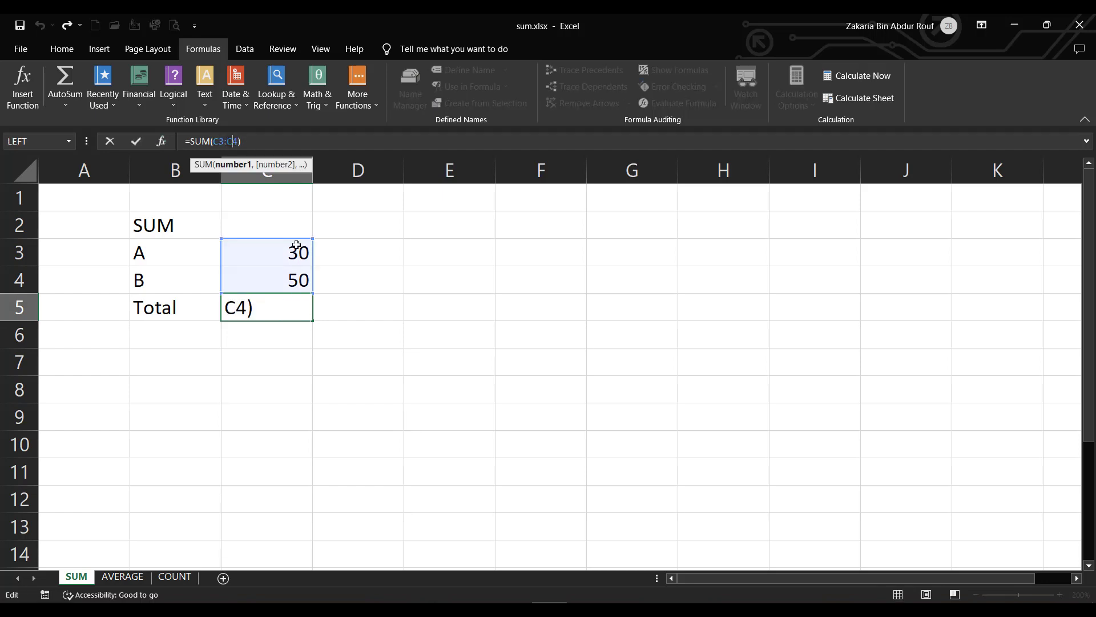
left_click(279, 313)
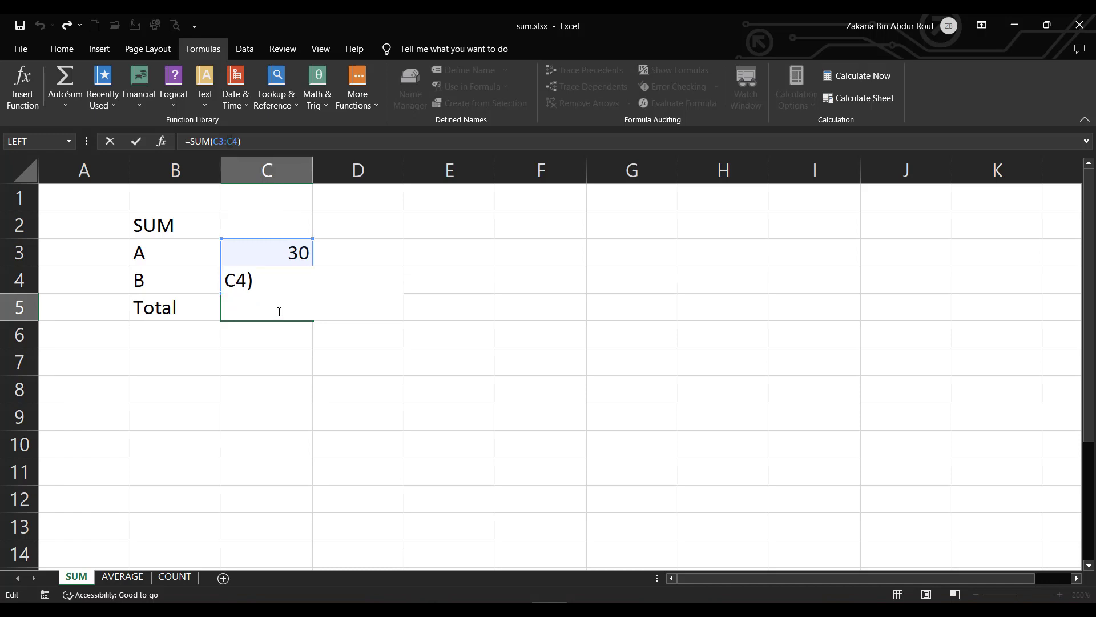
key("Return")
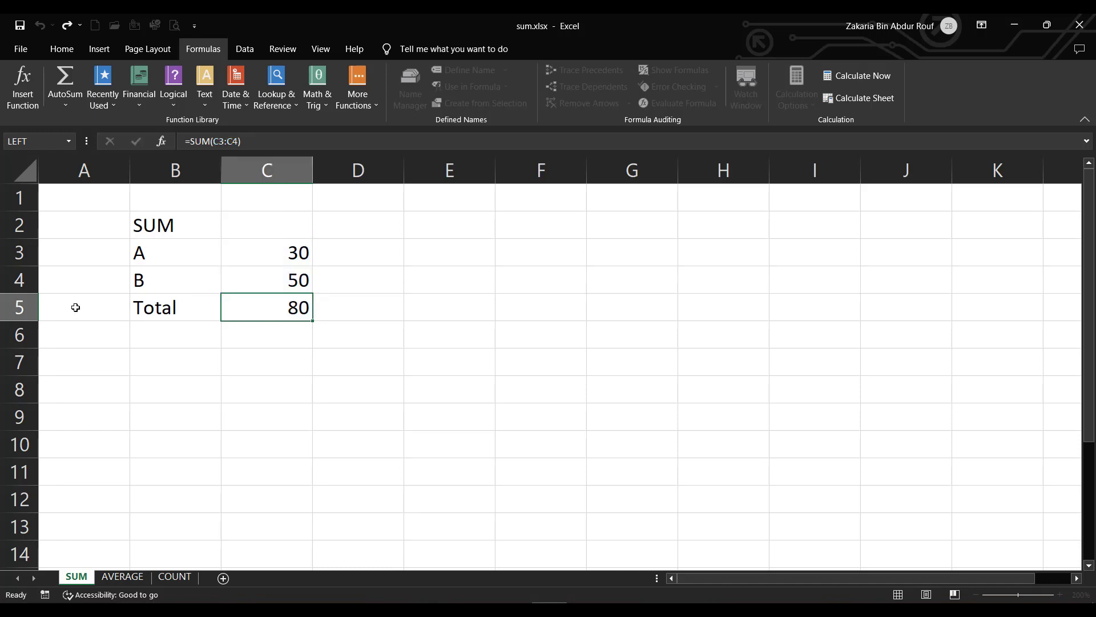
Change B's value in C4 from 50 to 60 and select row 4.
left_click(281, 272)
key("F2")
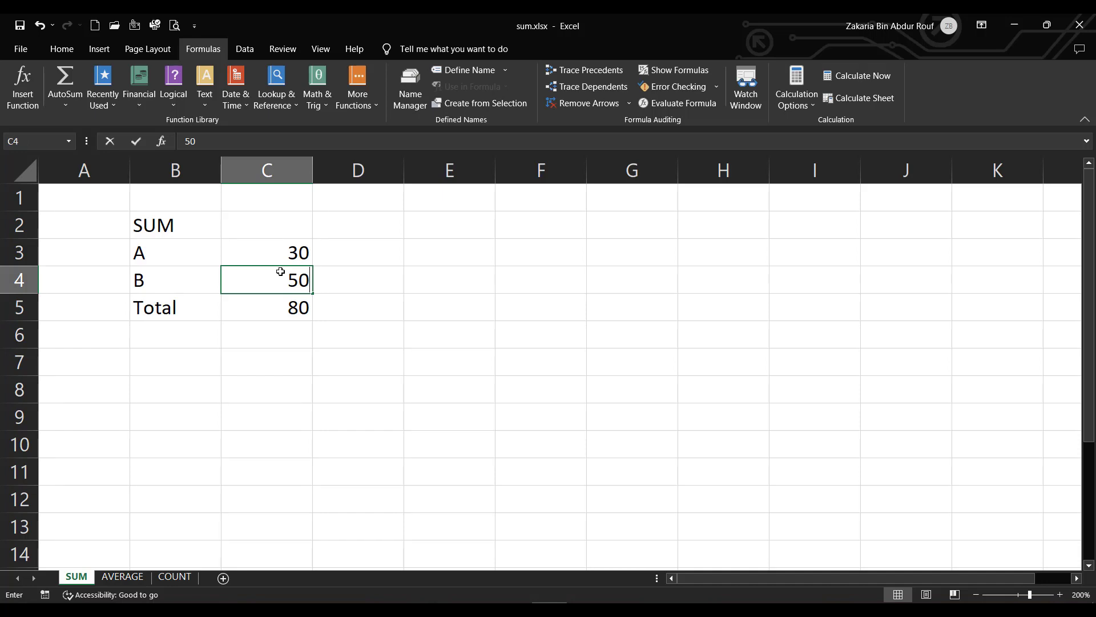
key("BackSpace")
key("BackSpace")
type("60")
key("Return")
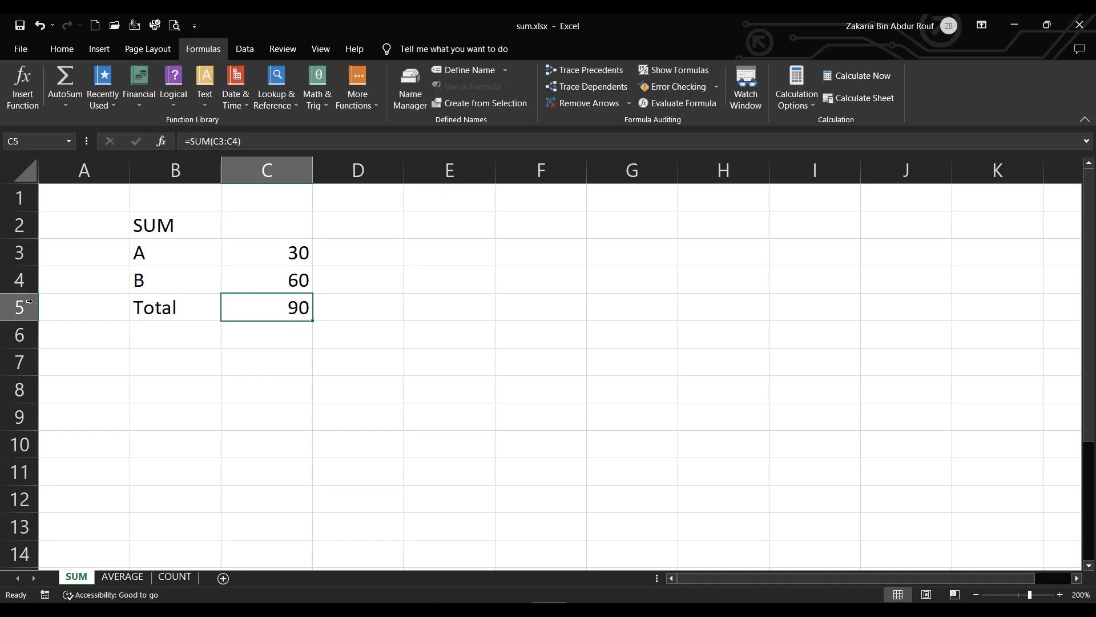
right_click(45, 279)
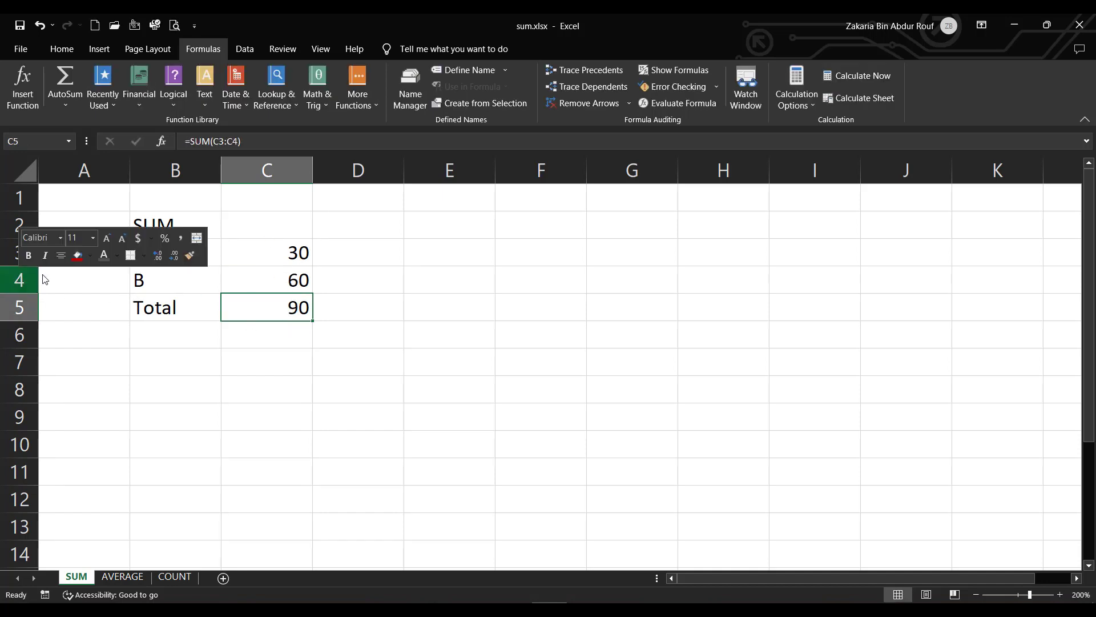
left_click(22, 280)
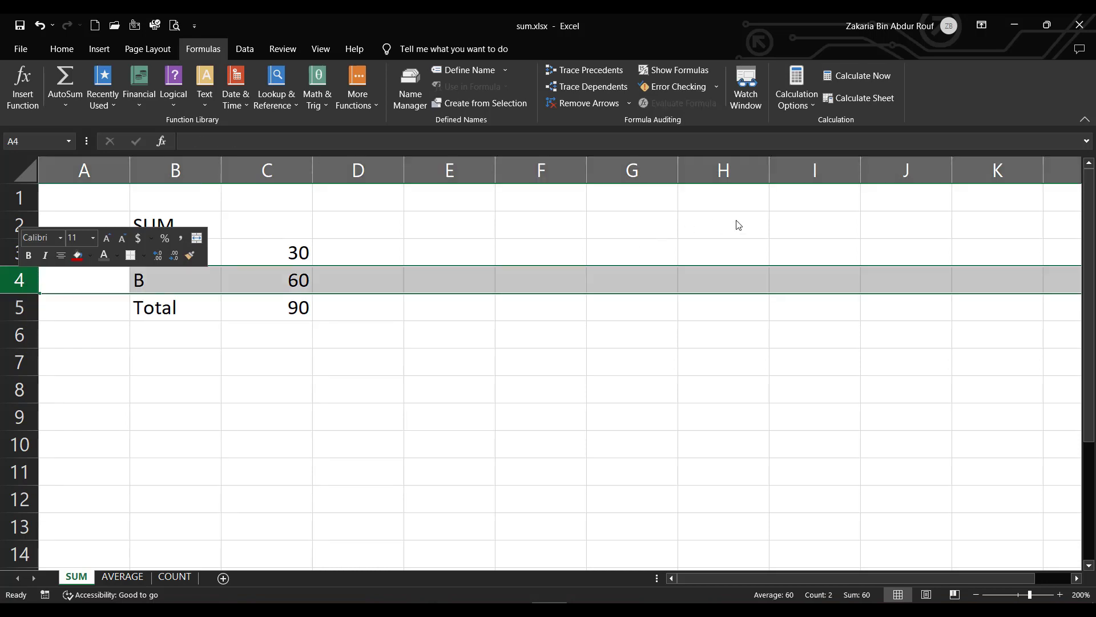
left_click(11, 279)
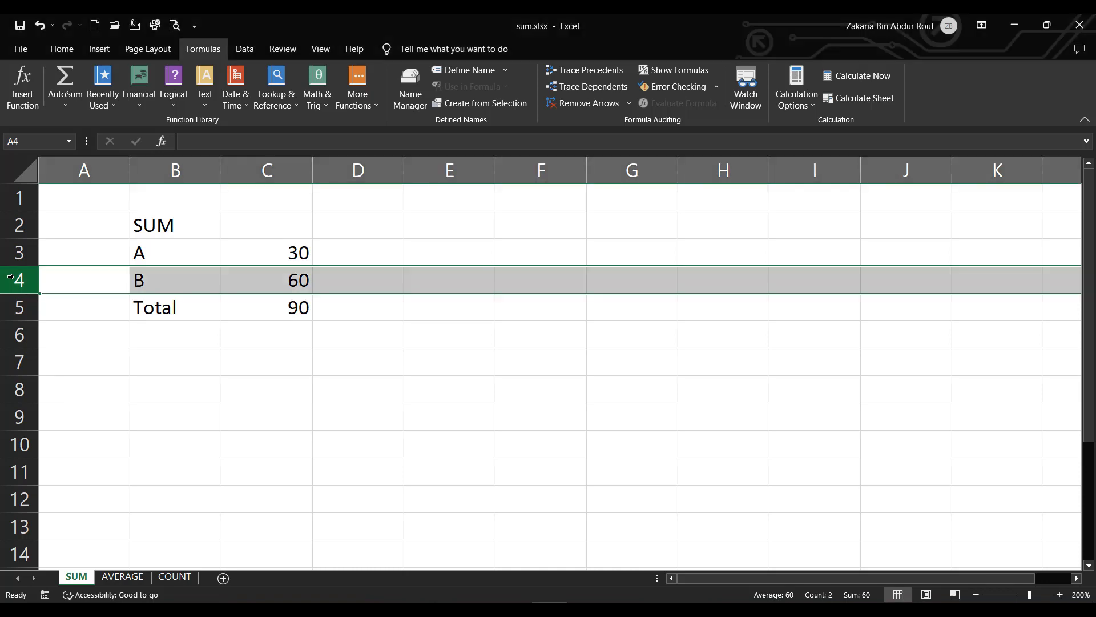
Insert a blank row 4 and fill it with label c and value 60.
right_click(10, 277)
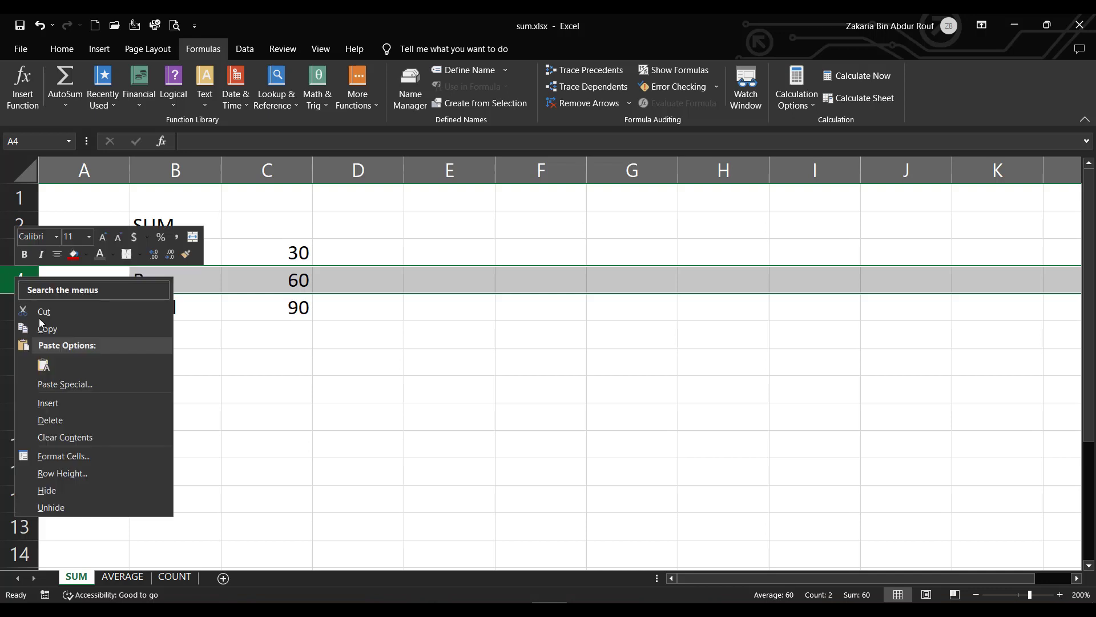
key("Escape")
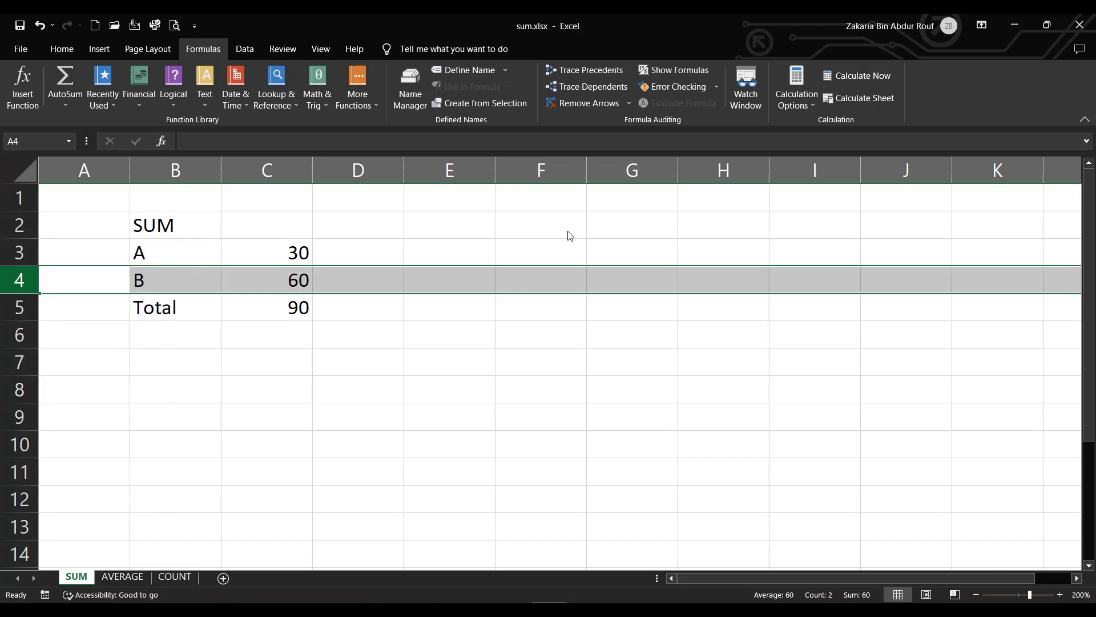
key("ctrl+shift+plus")
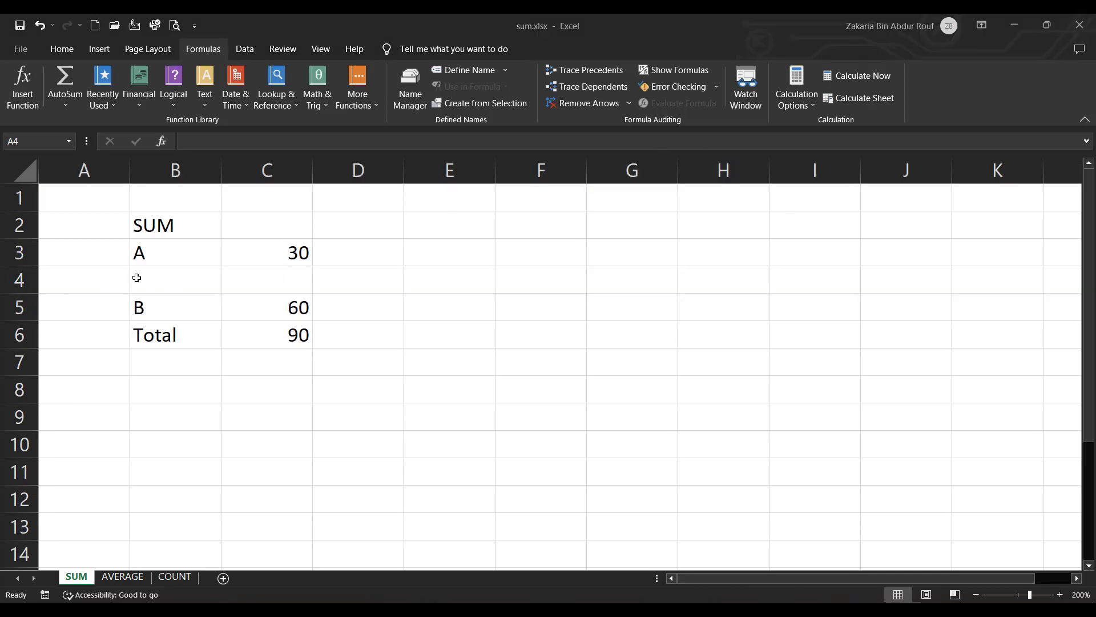
key("shift+space")
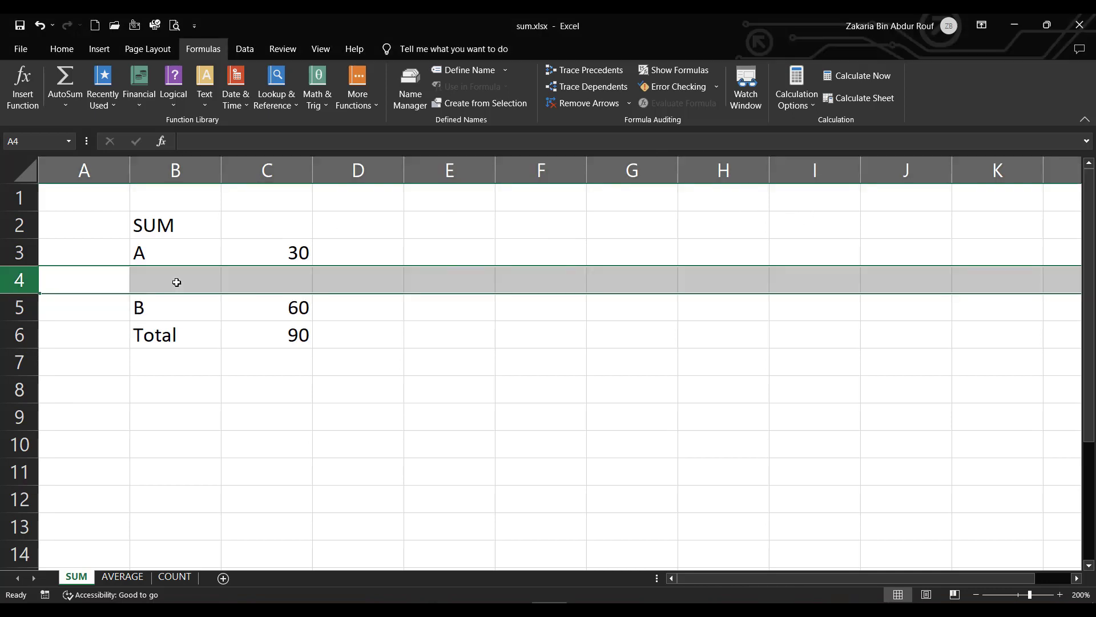
left_click(176, 282)
type("c")
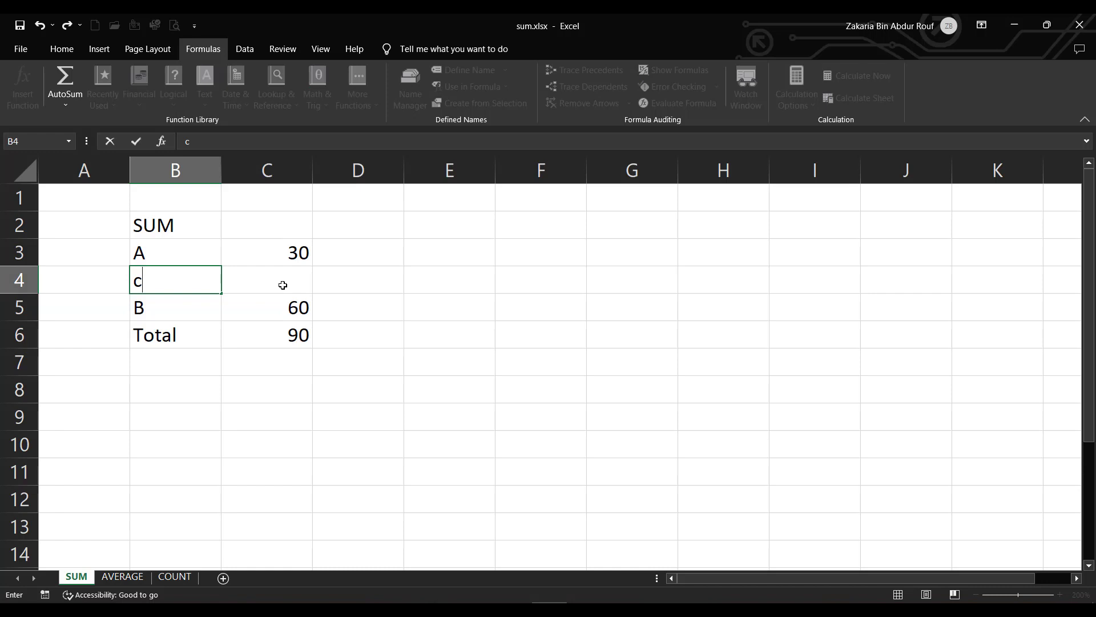
left_click(283, 285)
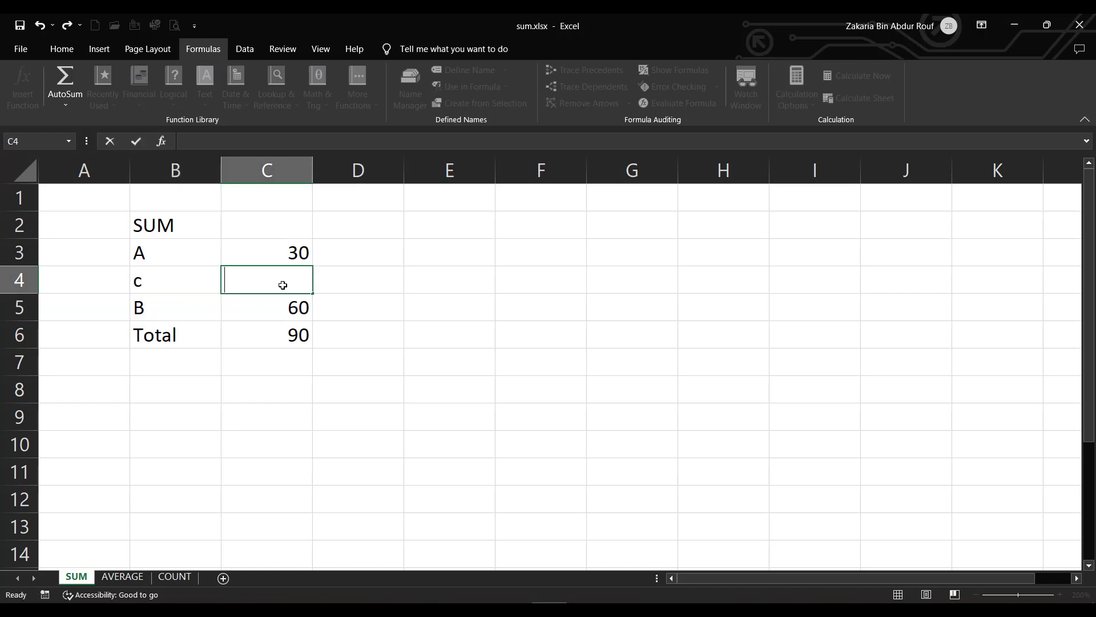
type("60")
key("ctrl+Return")
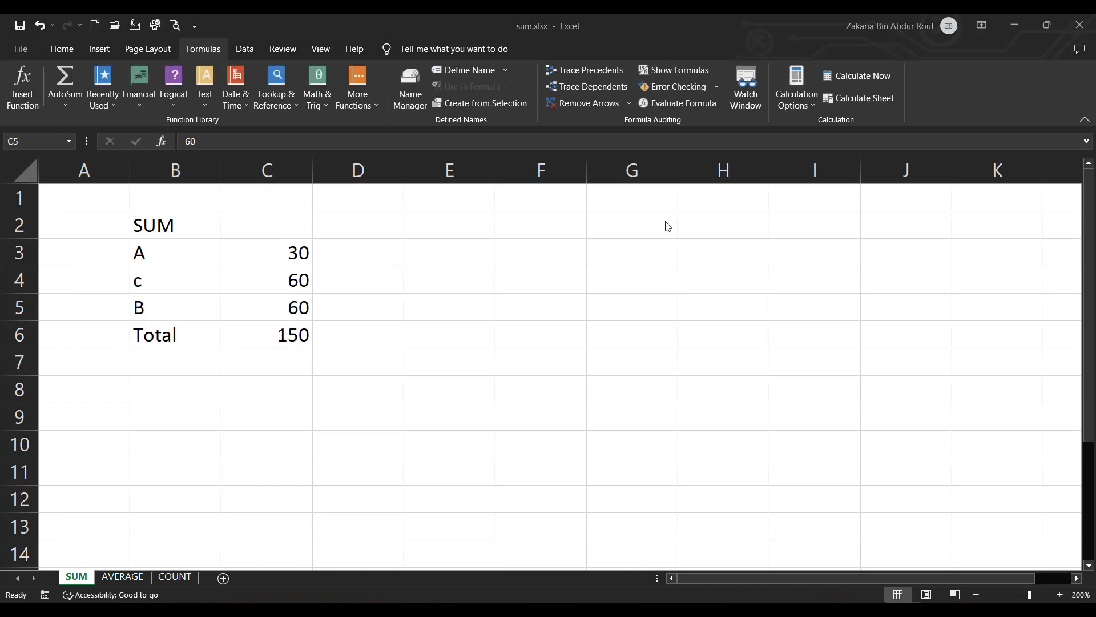
left_click(279, 314)
left_click(270, 332)
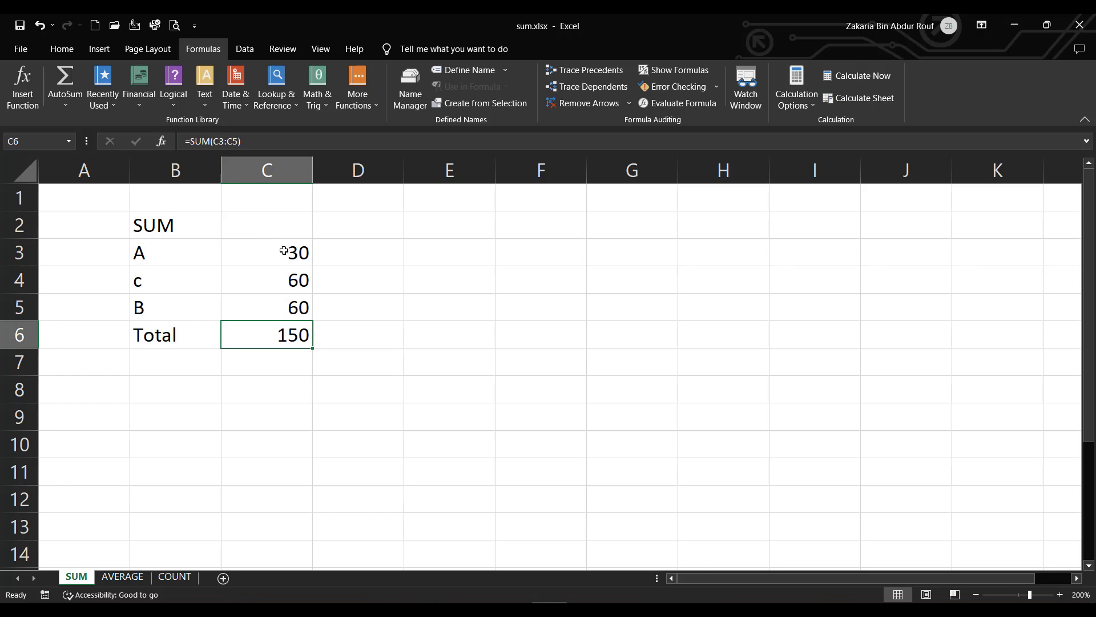
left_click(200, 141)
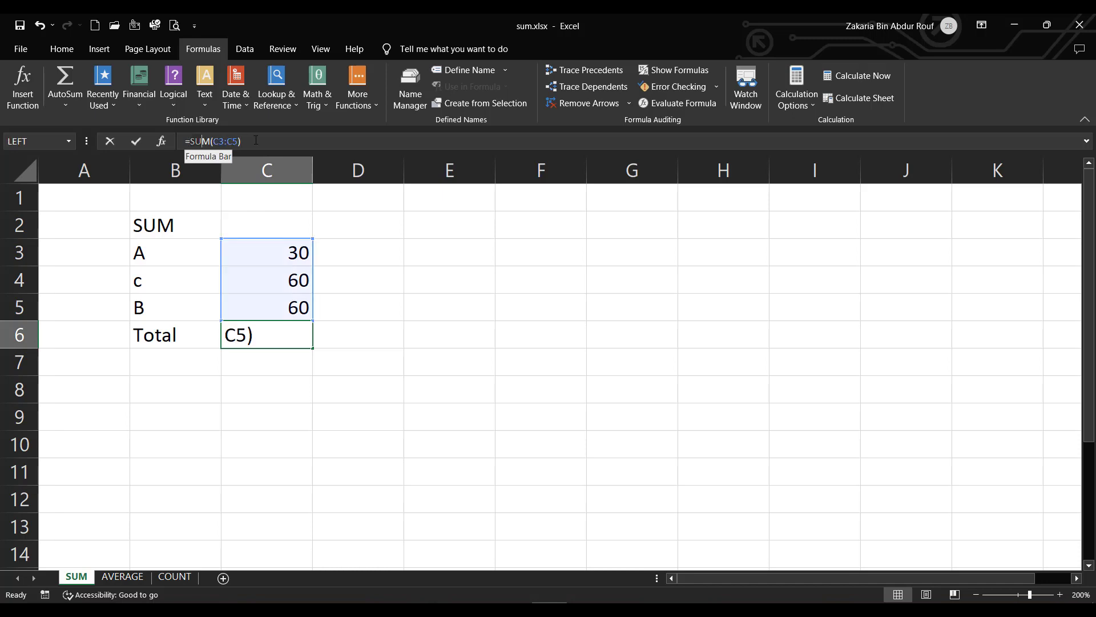
key("F2")
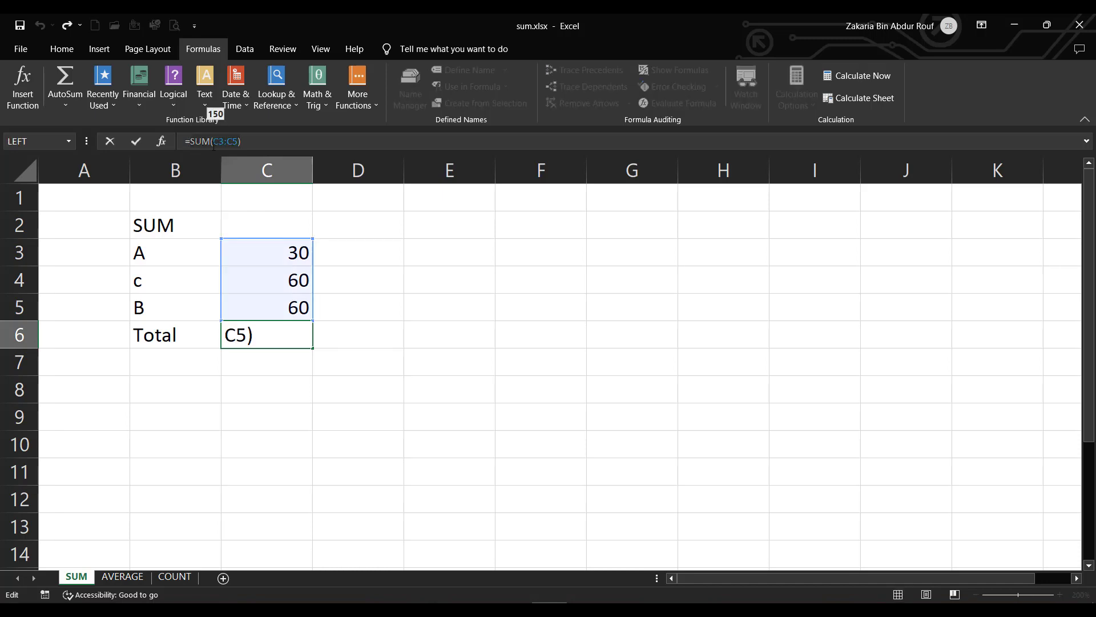
left_click(223, 142)
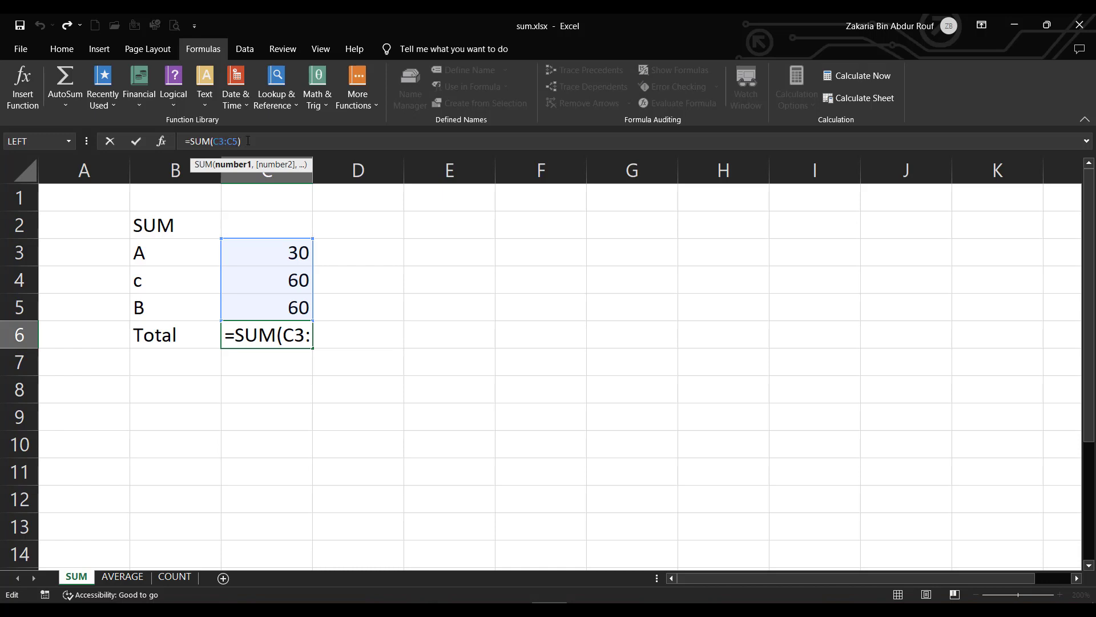
left_click(240, 142)
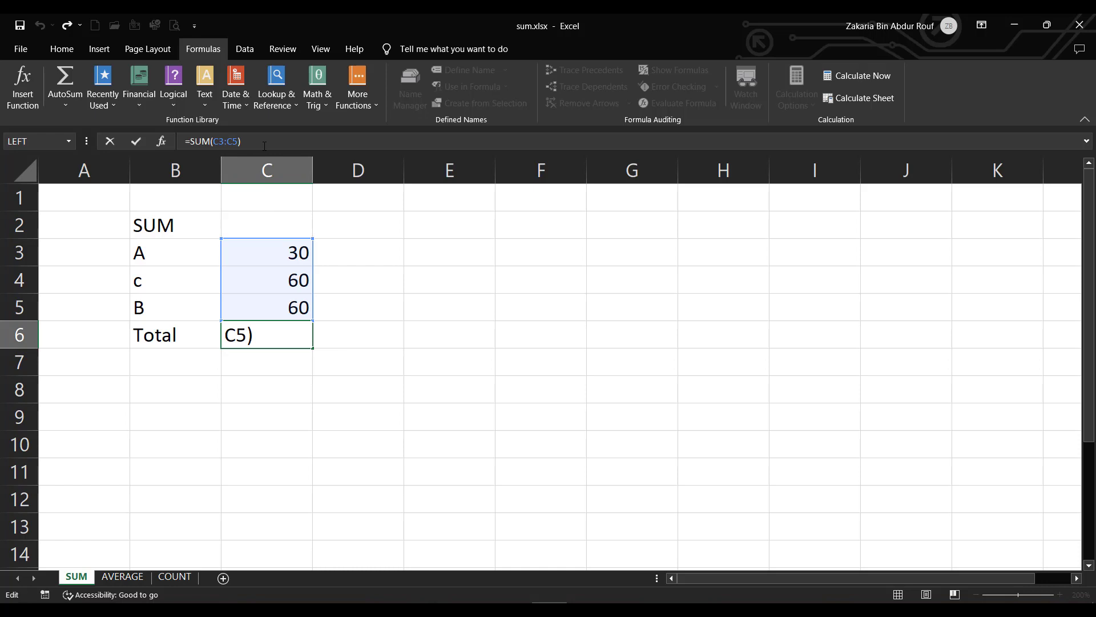
key("ctrl+Return")
left_click(277, 354)
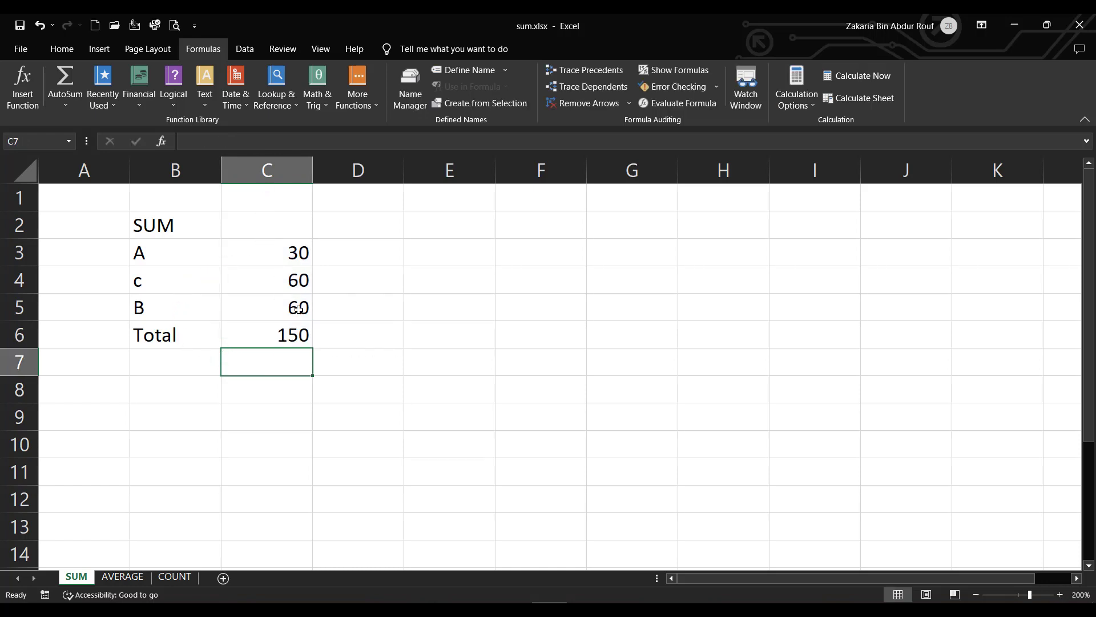
Enter MATHS 60 and BANGLA 75 in E3:F4.
left_click(424, 258)
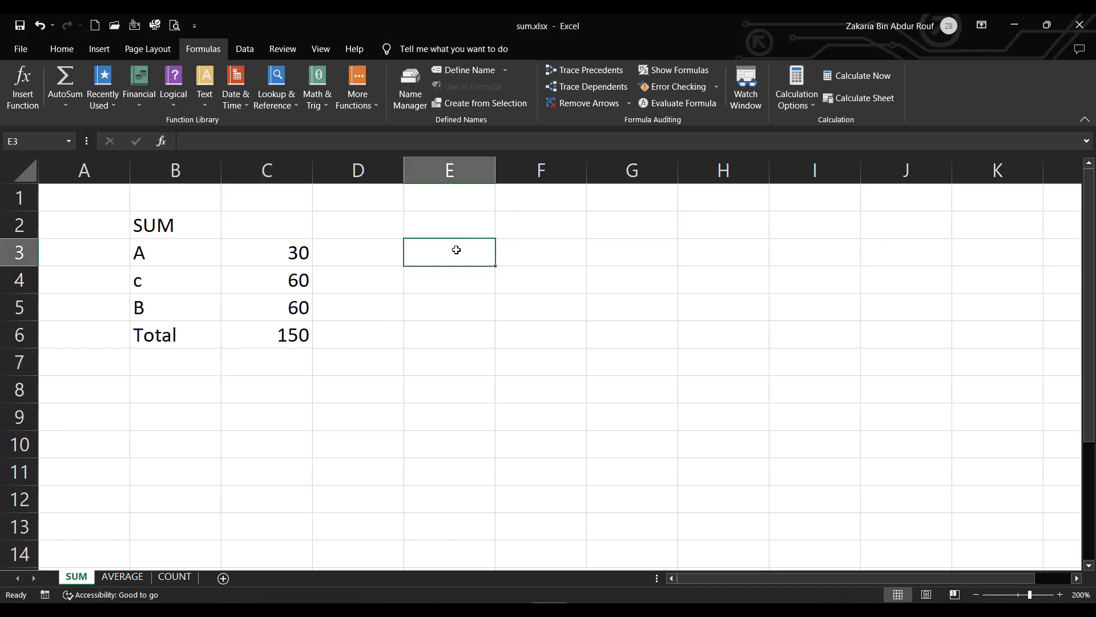
type("ATH")
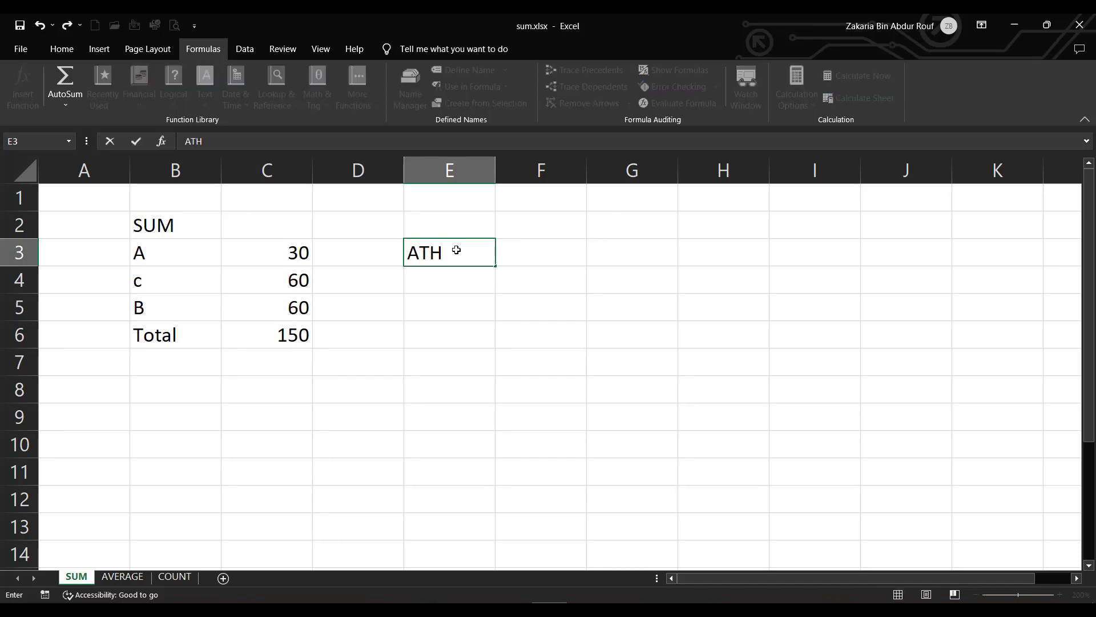
key("BackSpace")
key("BackSpace")
key("BackSpace")
key("Escape")
type("M")
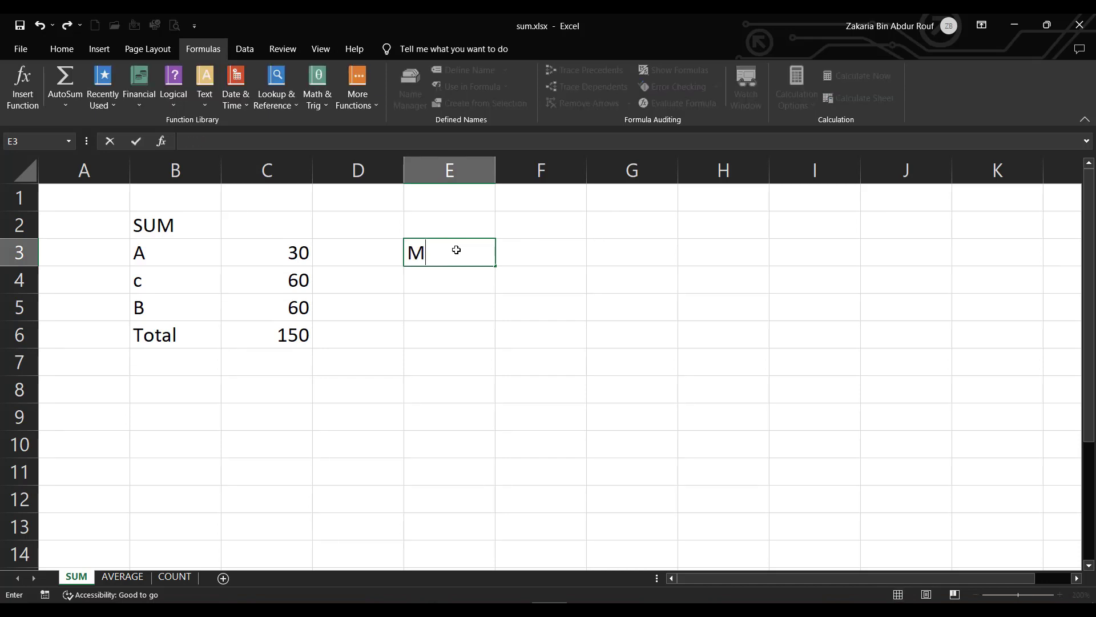
type("A")
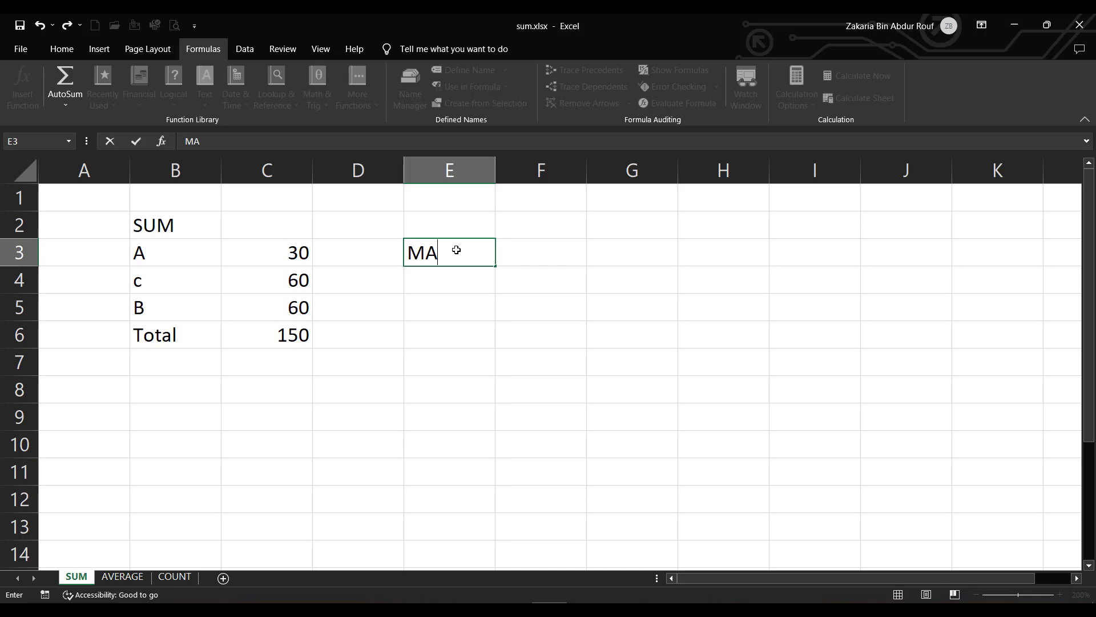
type("THS")
key("Tab")
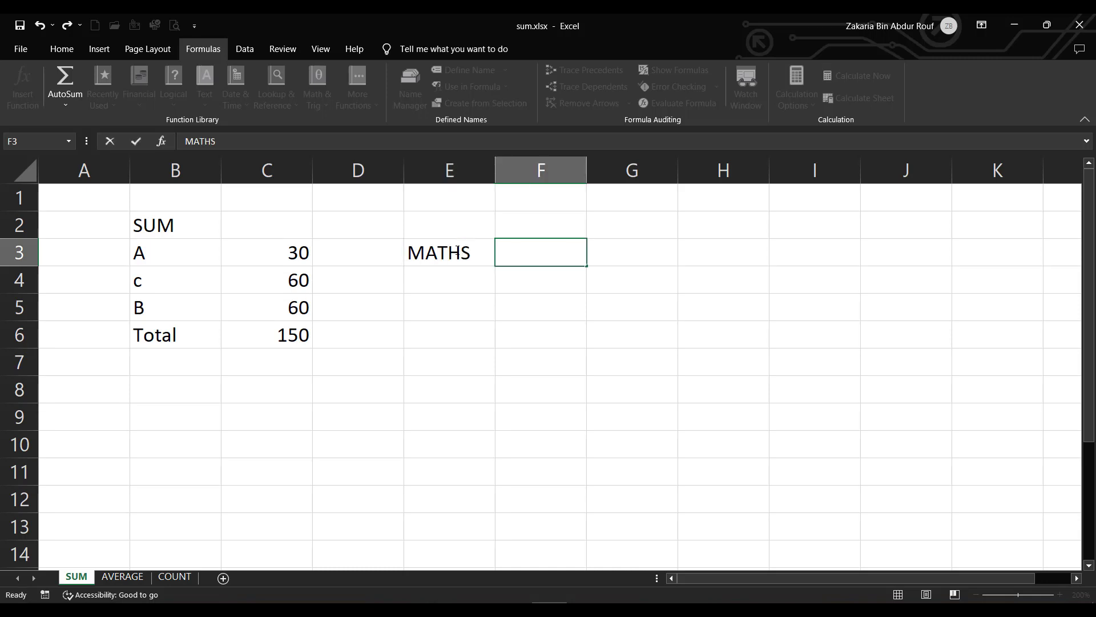
type("60")
key("Return")
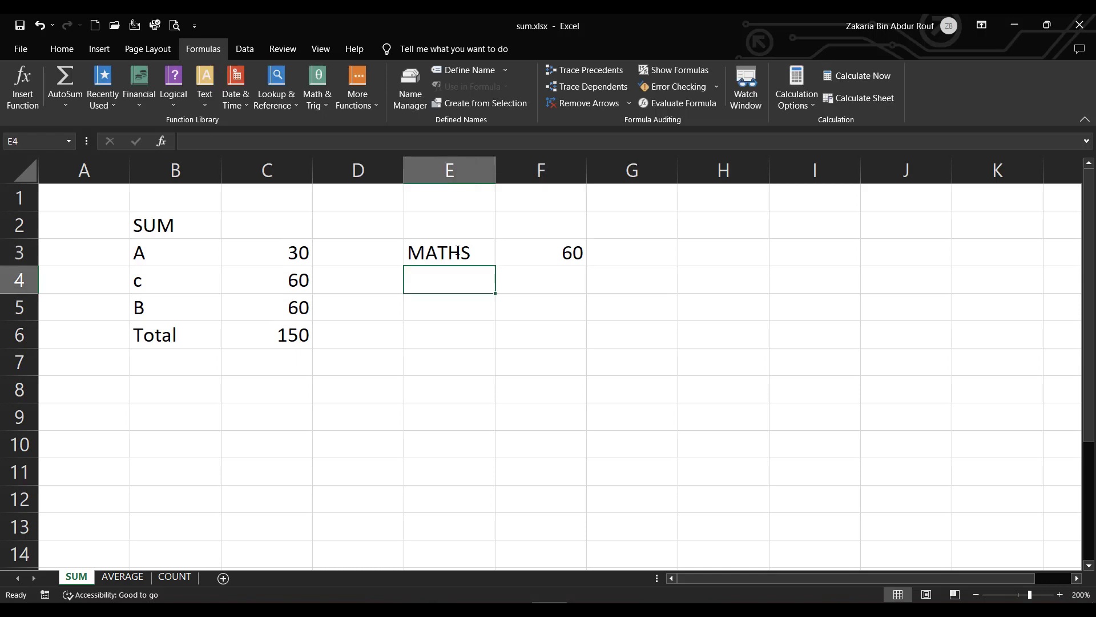
key("F2")
type("BANGLA")
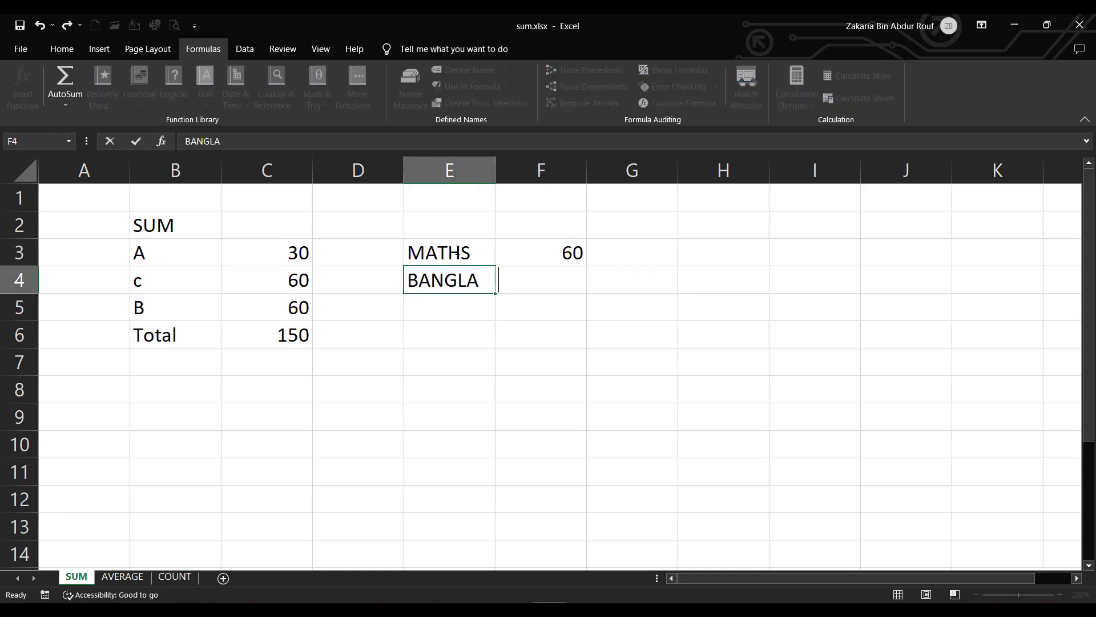
key("Tab")
type("75")
key("Return")
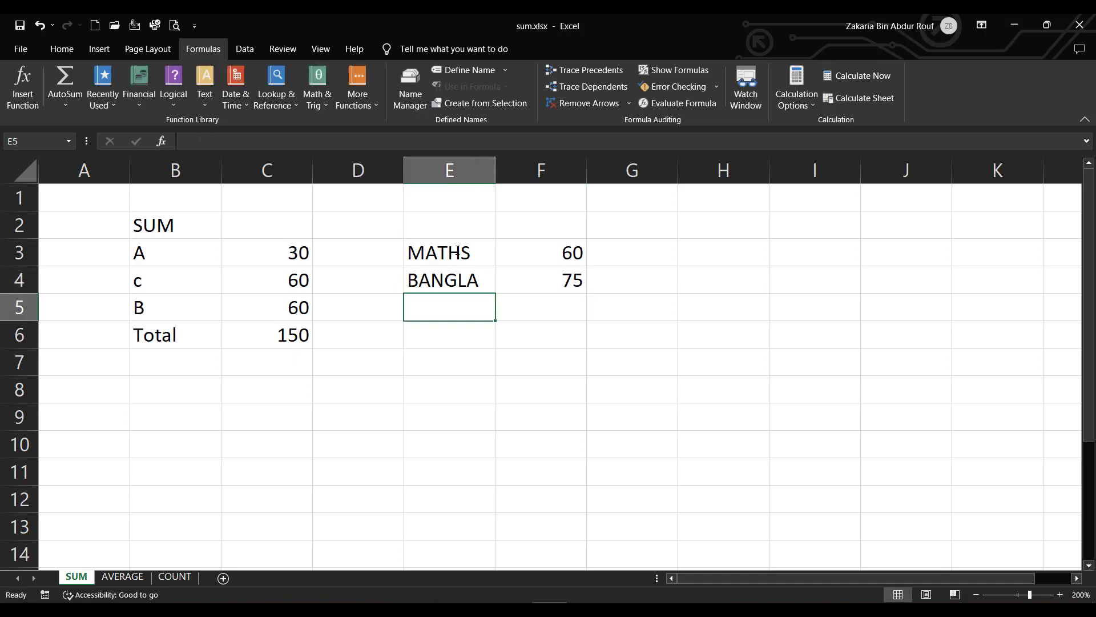
Add ENGLISH 85 and SCIEN CE 87 in rows 5 and 6.
type("EN")
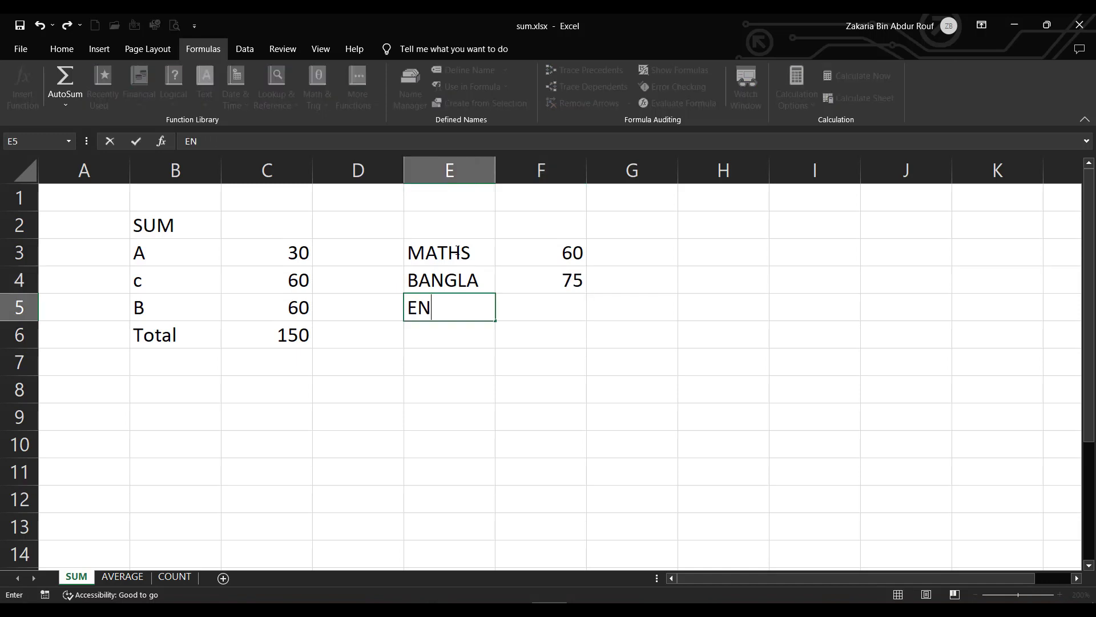
type("GLISH")
key("Tab")
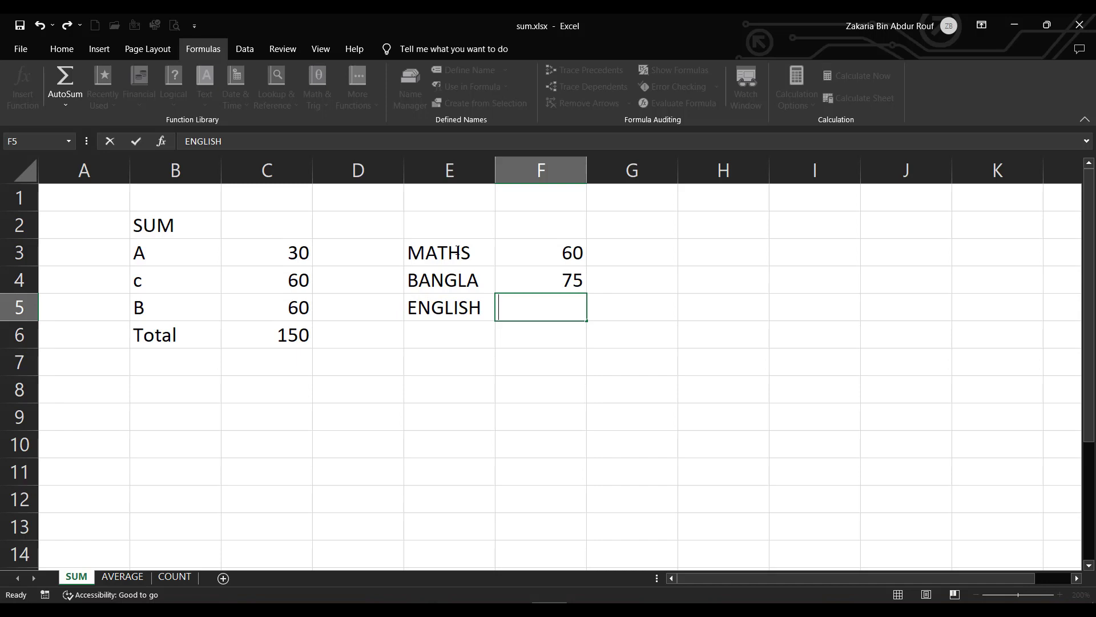
type("85")
key("ctrl+Return")
key("Return")
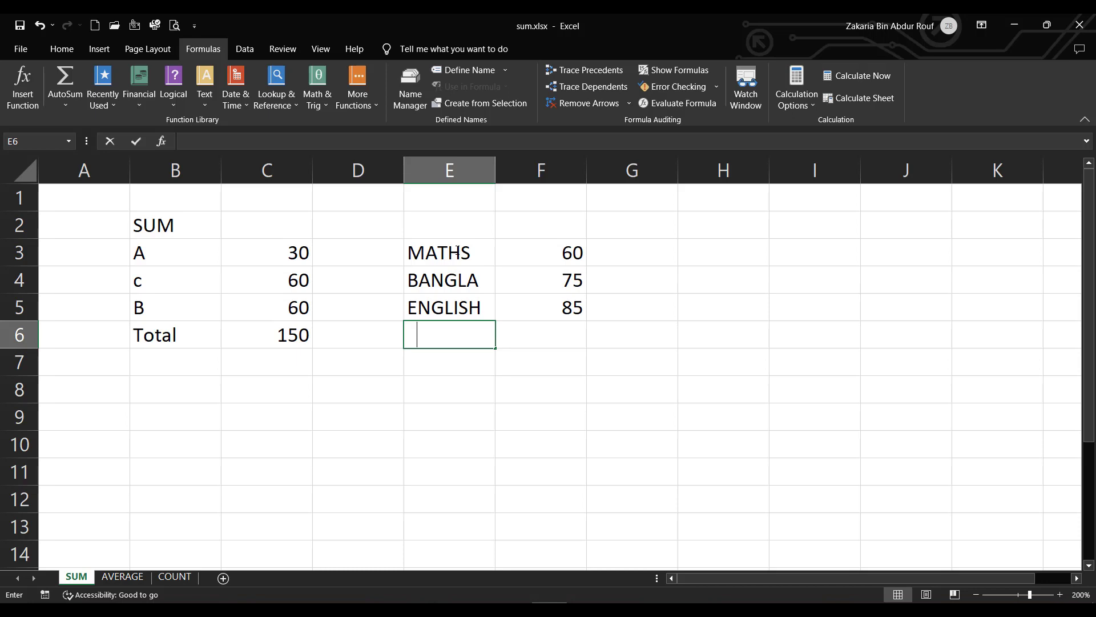
type("SCIEN CE")
key("Tab")
type("87")
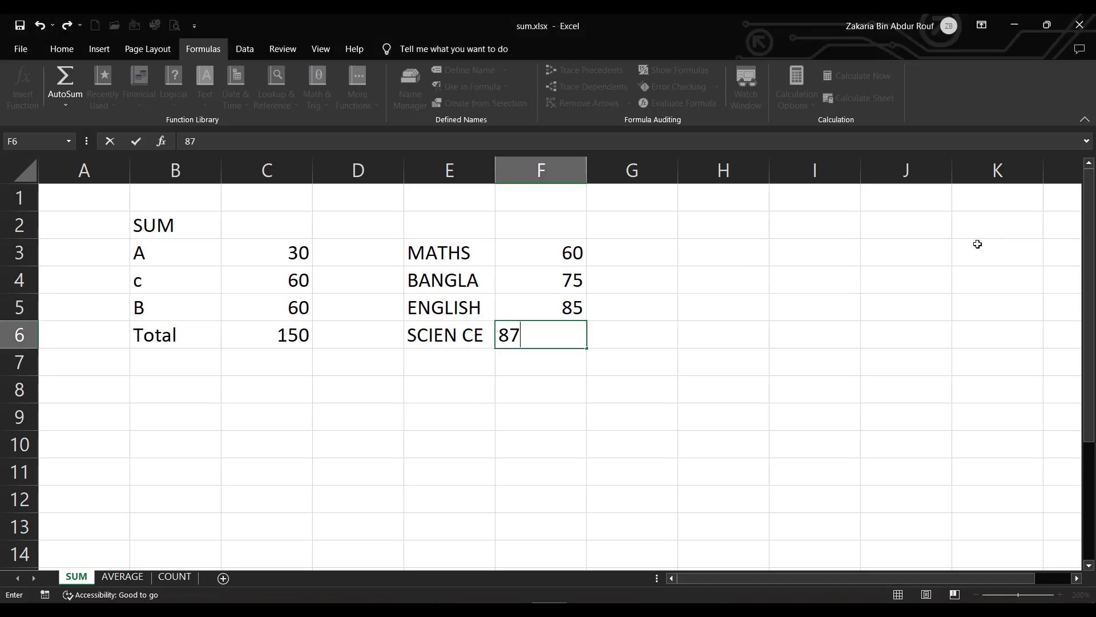
key("ctrl+Return")
Correct 'SCIEN CE' to SCIENCE in E6 and check the marks 85 and 87.
key("Left")
key("F2")
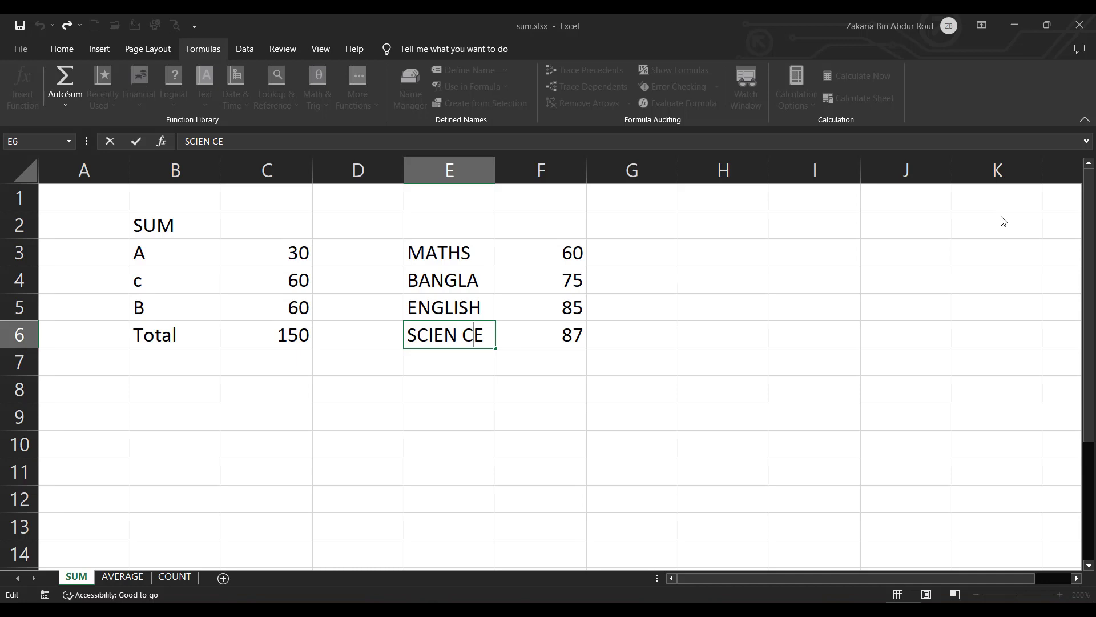
key("Tab")
left_click(465, 334)
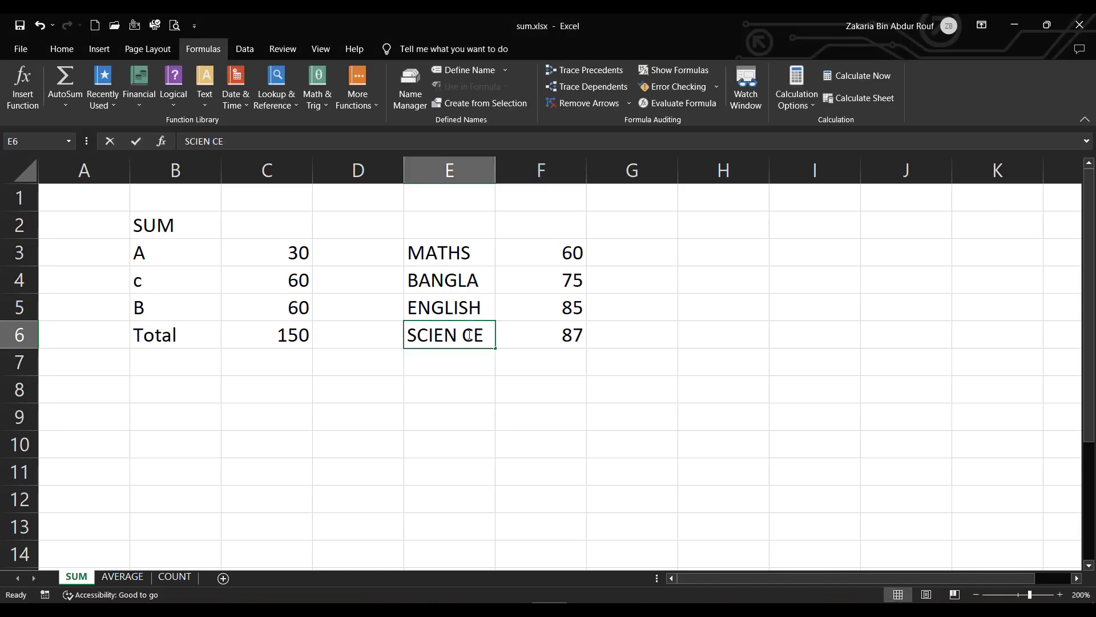
double_click(469, 335)
key("BackSpace")
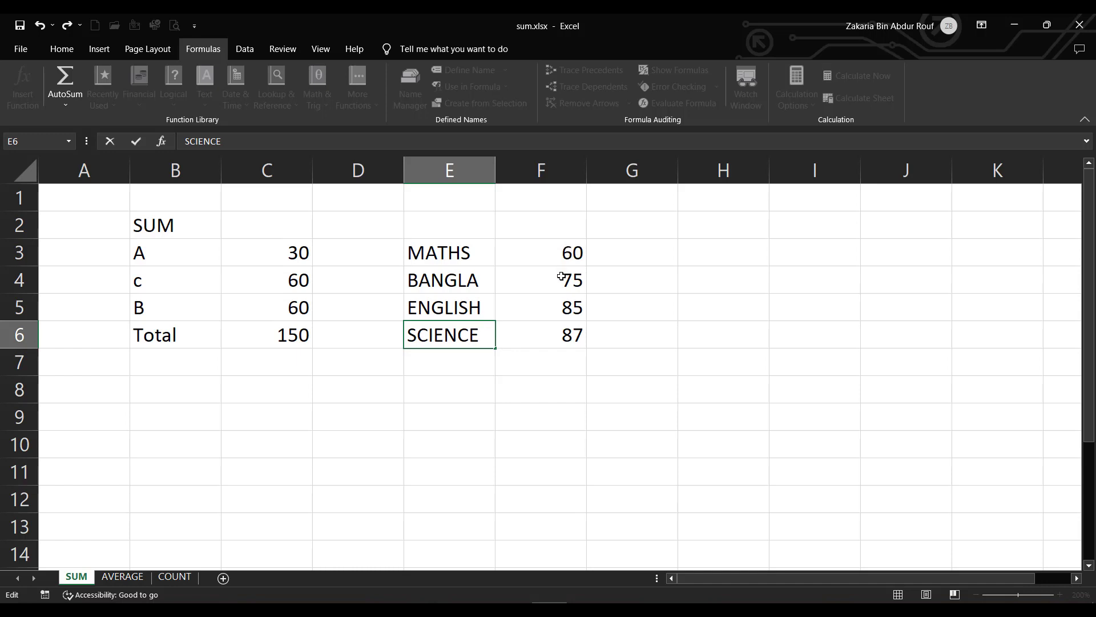
left_click(556, 279)
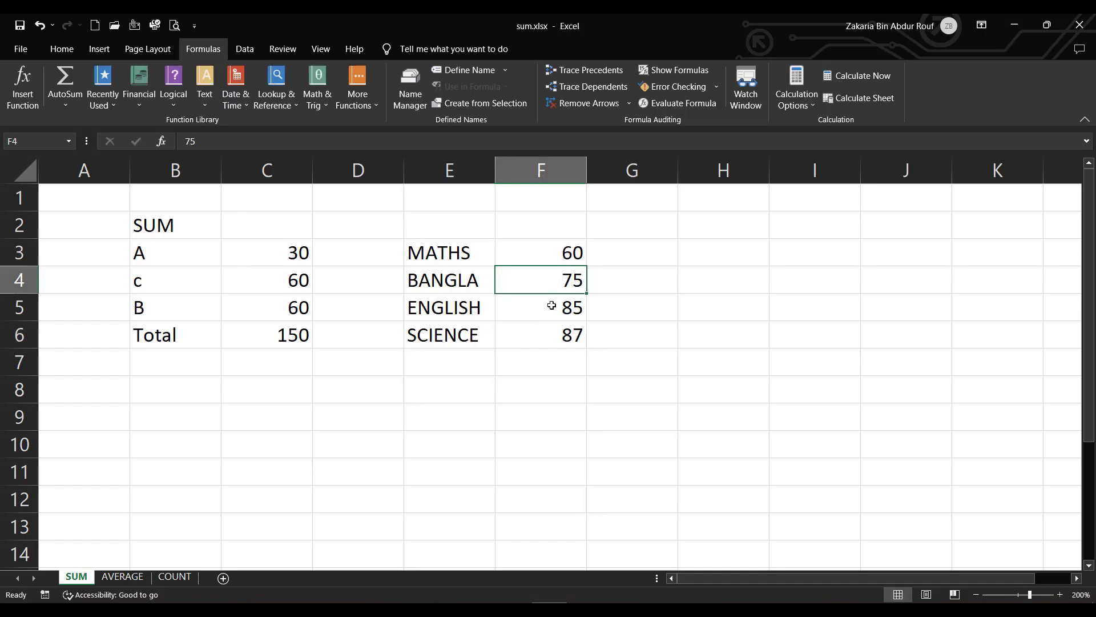
left_click(554, 306)
left_click(541, 336)
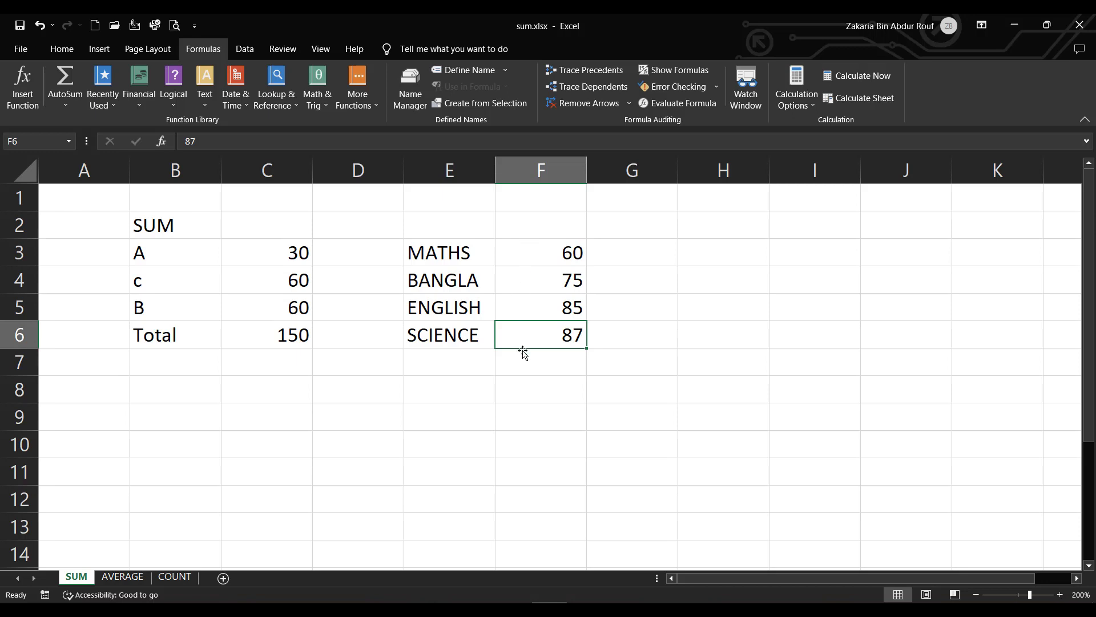
left_click(522, 360)
left_click(456, 364)
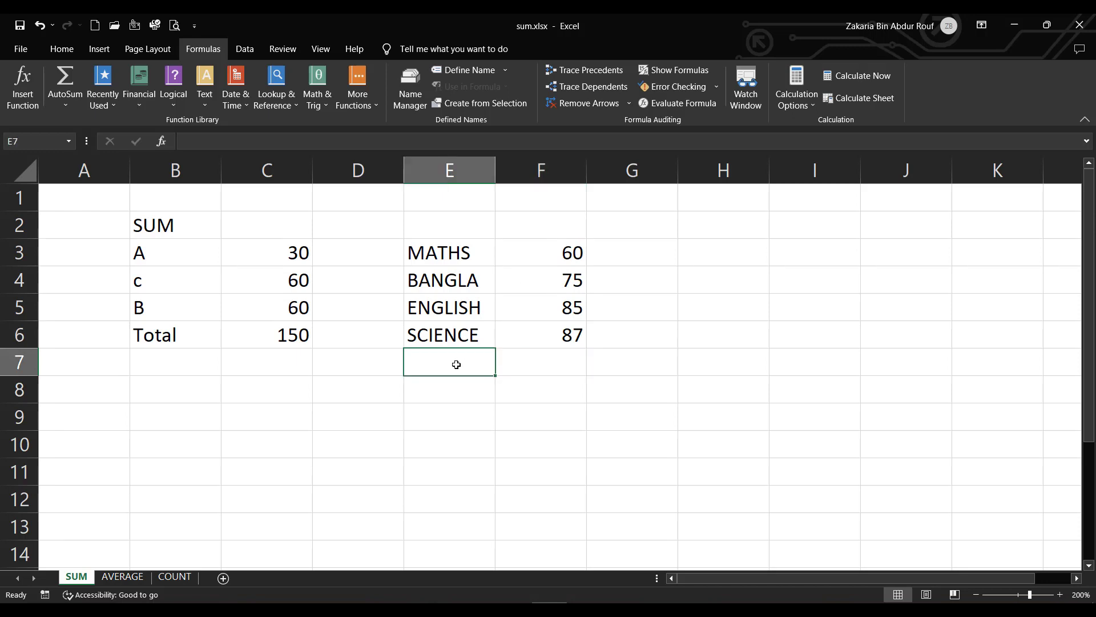
Label E7 as 'Total' below the subject marks.
double_click(457, 364)
type("tOTAL")
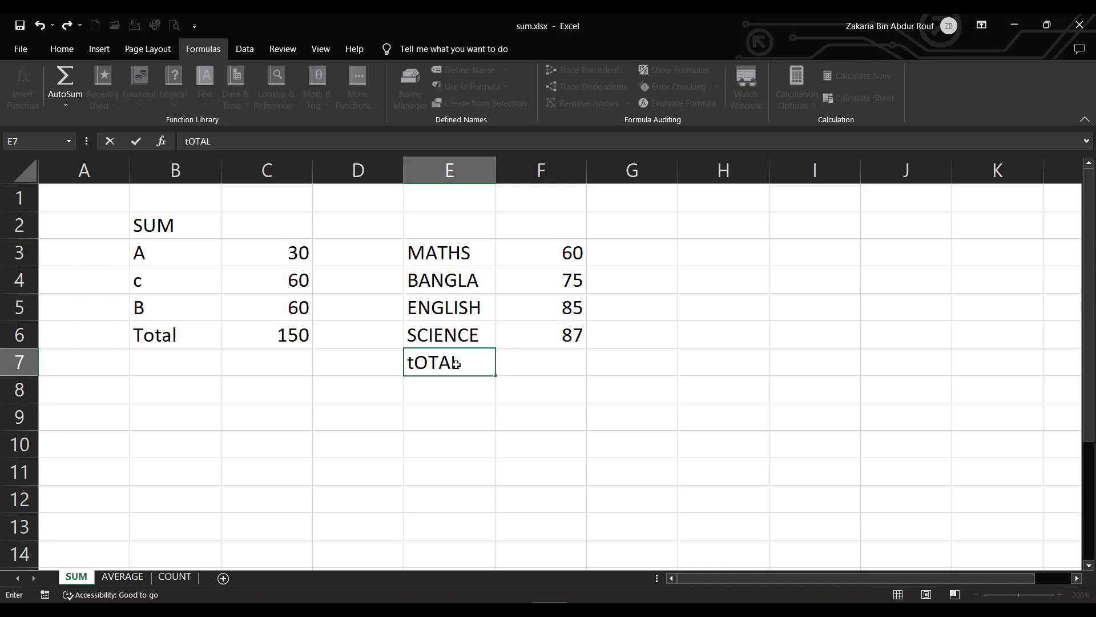
key("BackSpace")
key("BackSpace")
key("BackSpace")
type("Totat")
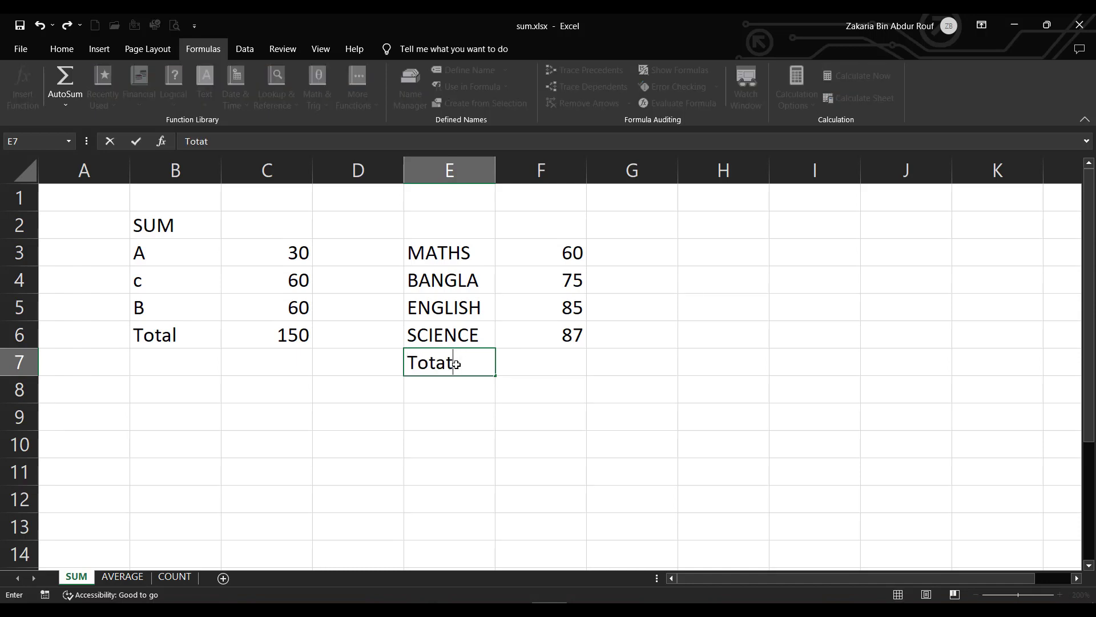
key("BackSpace")
type("l")
key("ctrl+Return")
Enter =SUM(F3:F6) in F7 so it shows 307, then recheck the formula.
key("Right")
type("=")
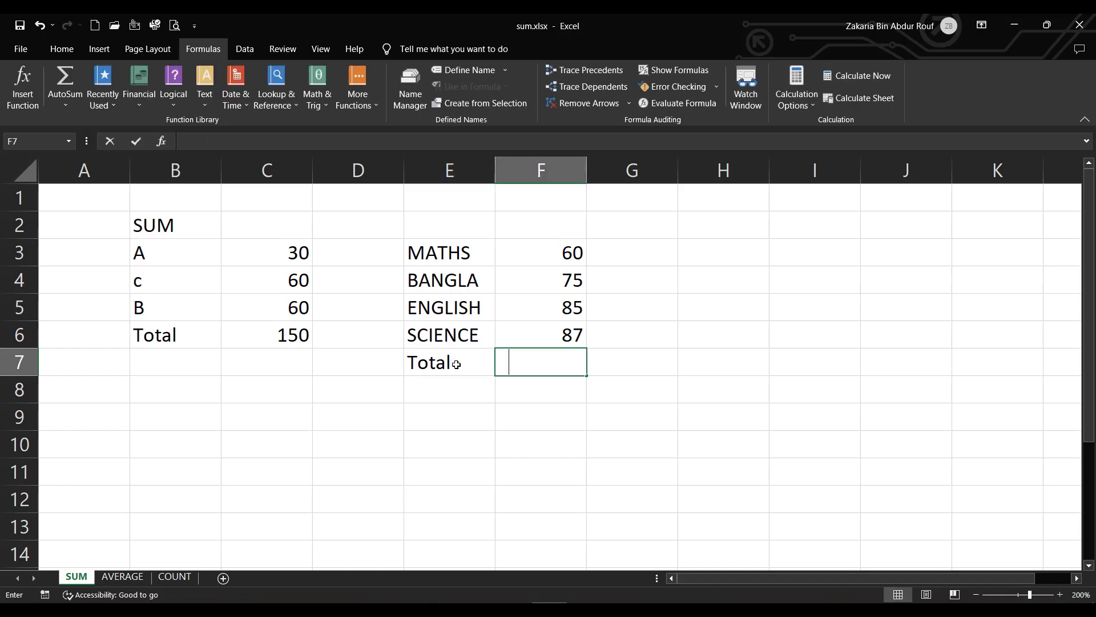
type("sum(")
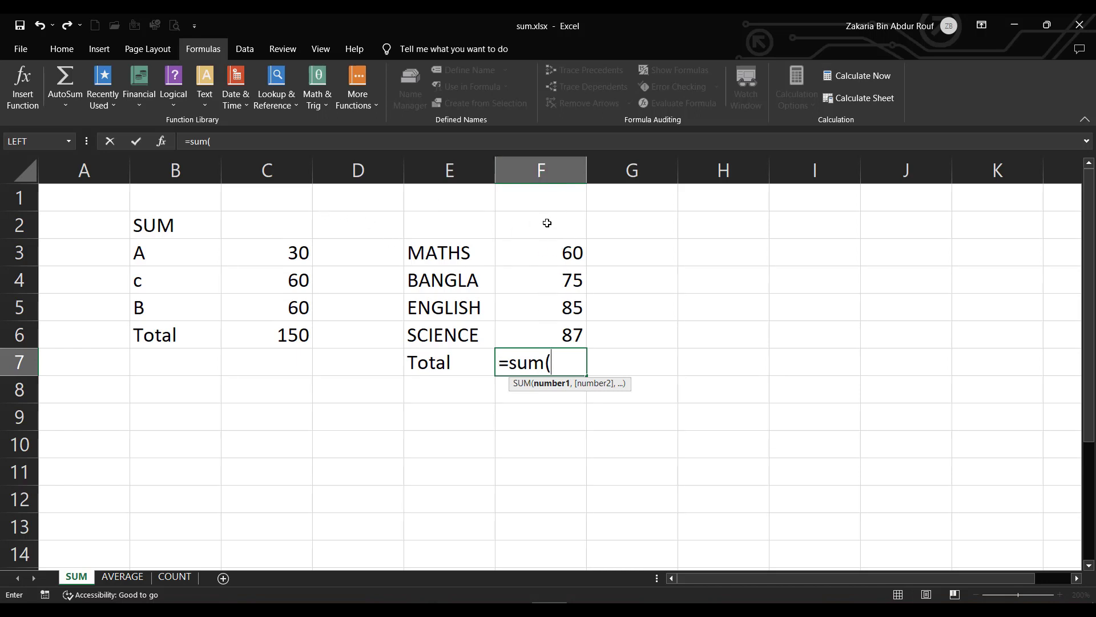
left_click(543, 256)
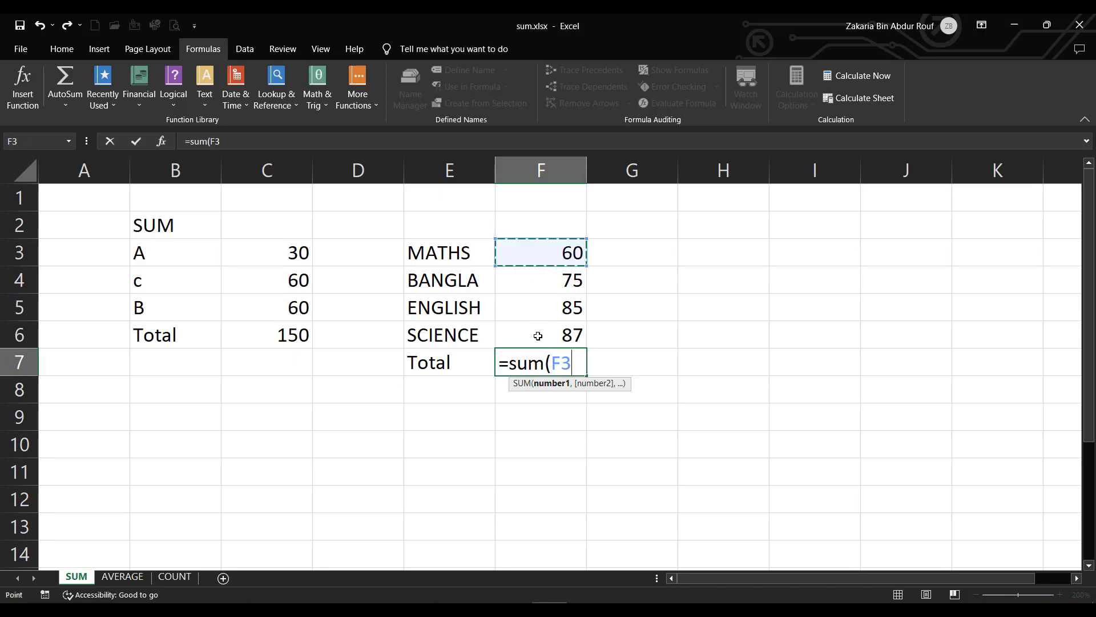
key("F8")
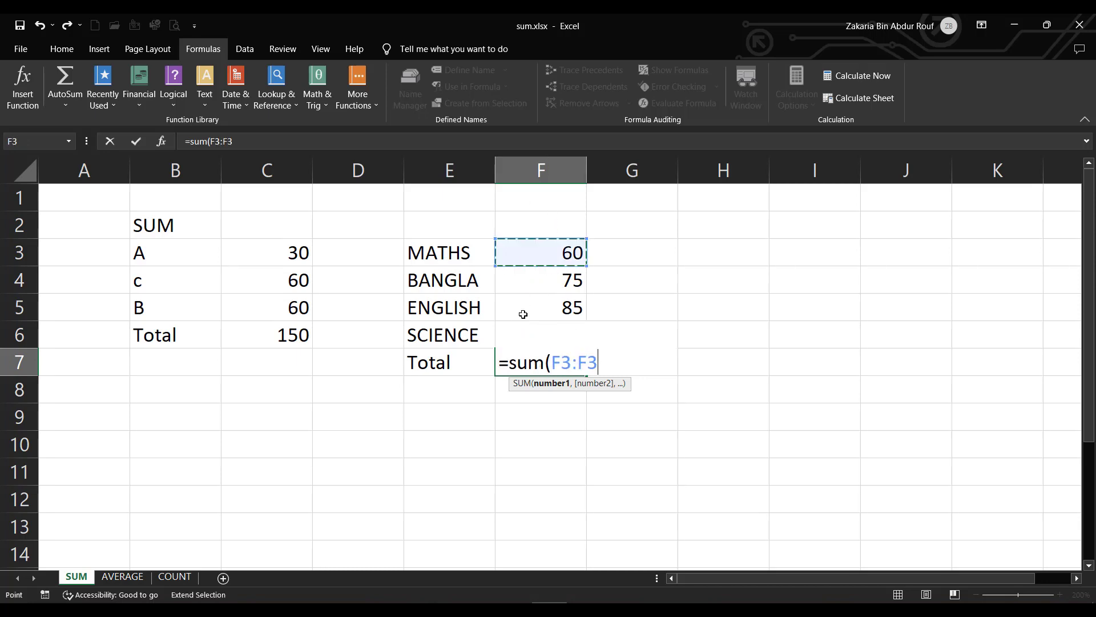
key("BackSpace")
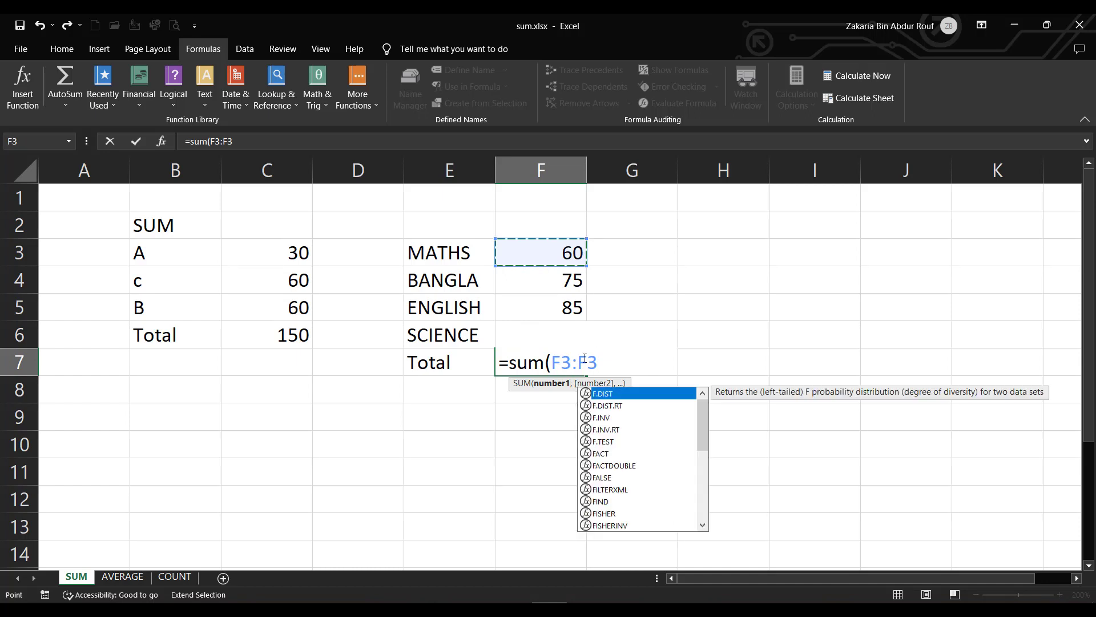
type("6")
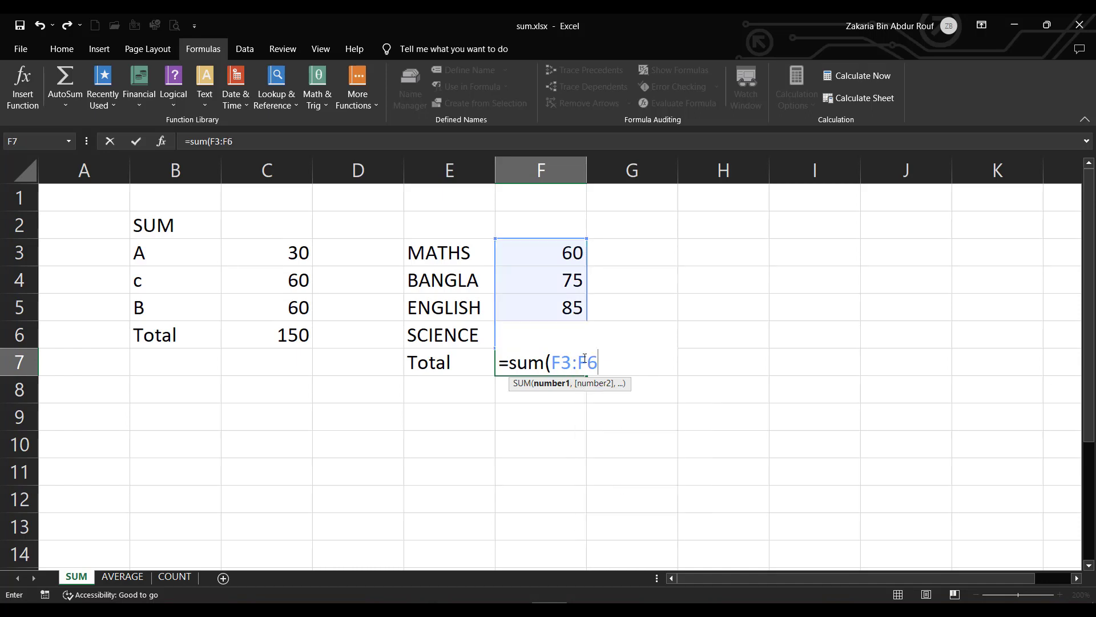
type(")")
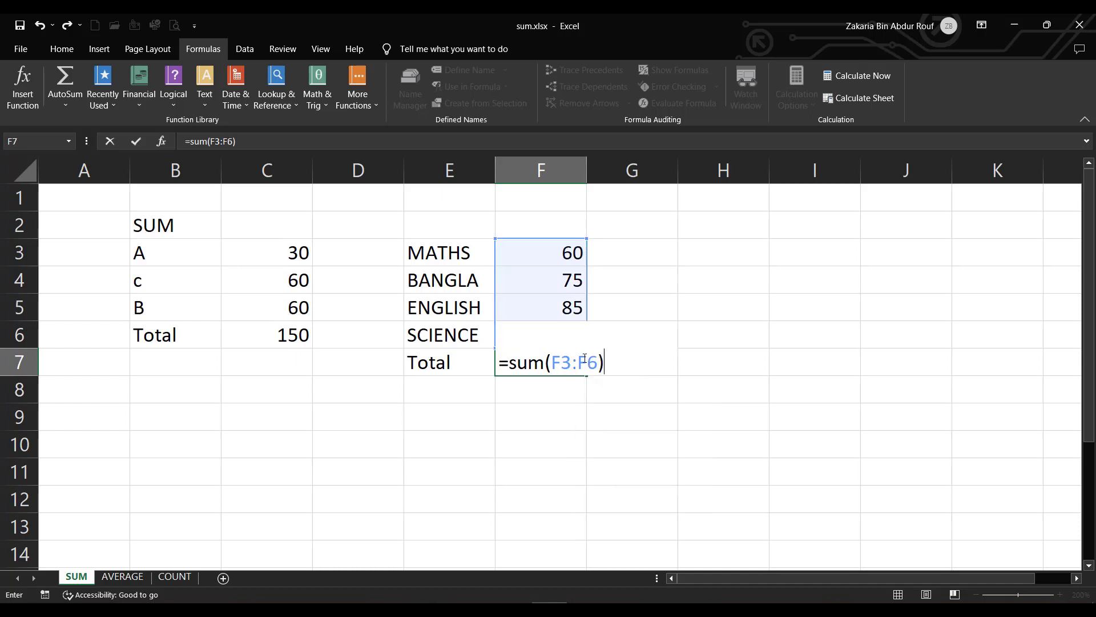
key("ctrl+Return")
key("Down")
key("Left")
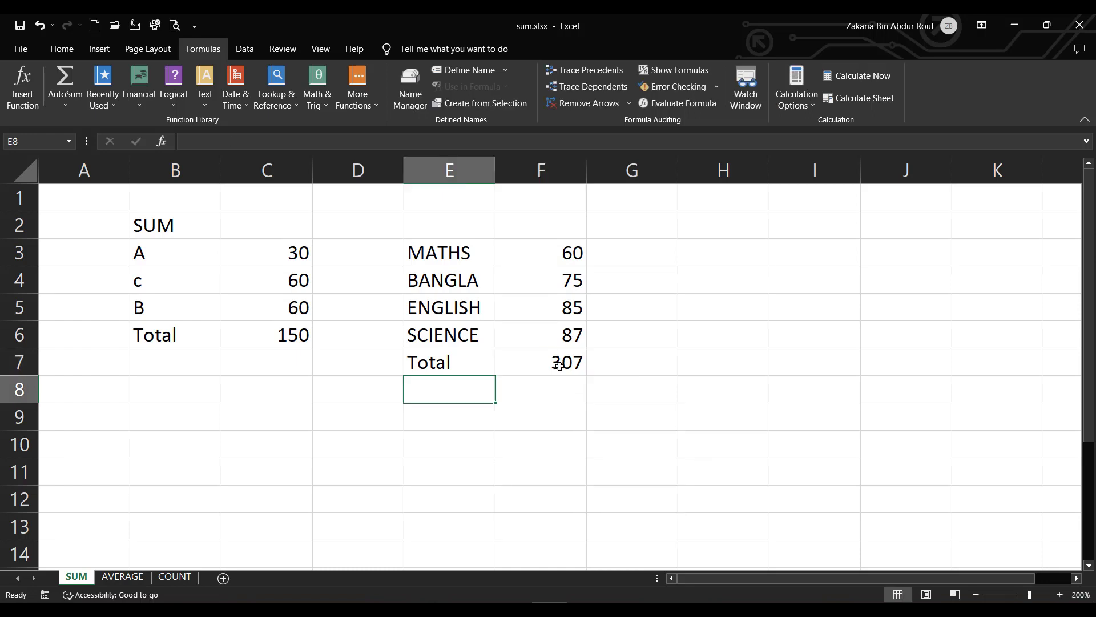
left_click(557, 361)
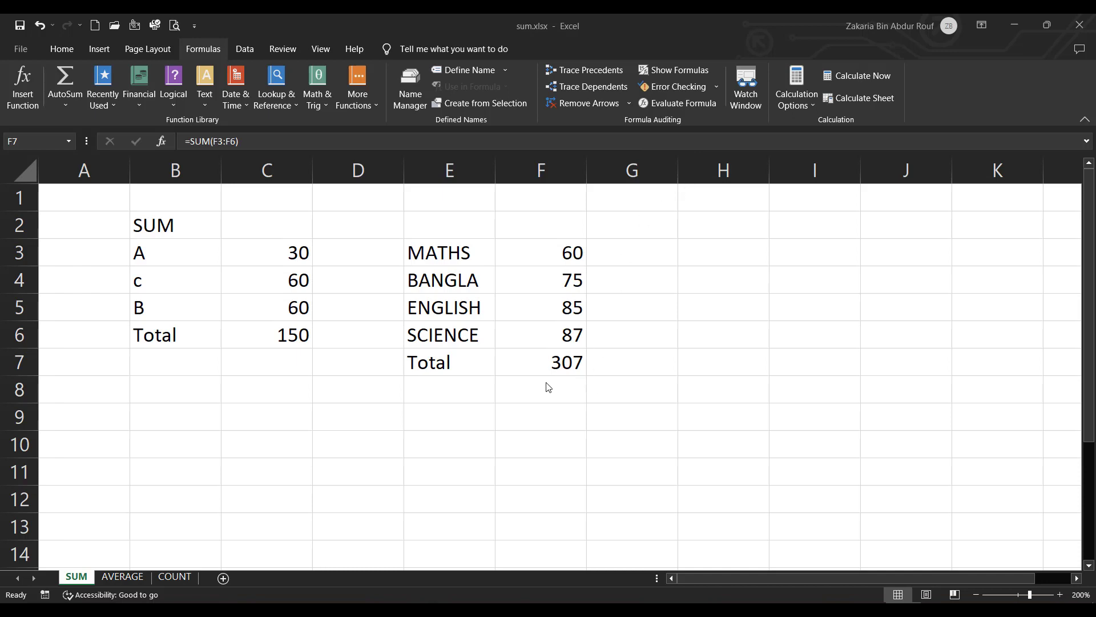
Change E7's label from Total to SUM and type AVERAGE into E8.
left_click(461, 362)
double_click(461, 362)
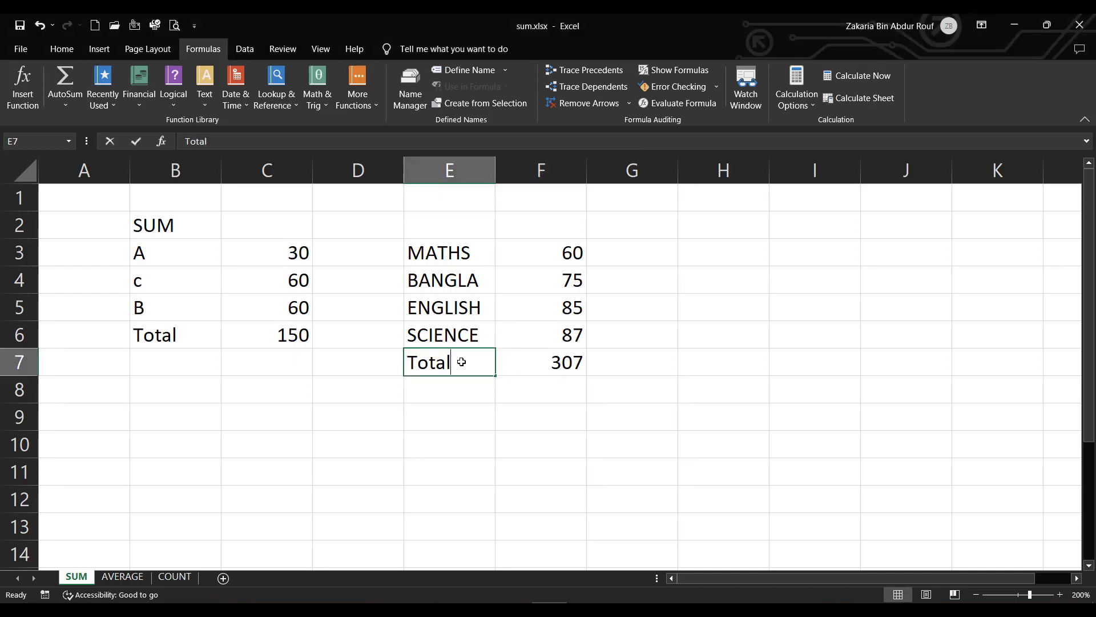
type("SUN")
key("BackSpace")
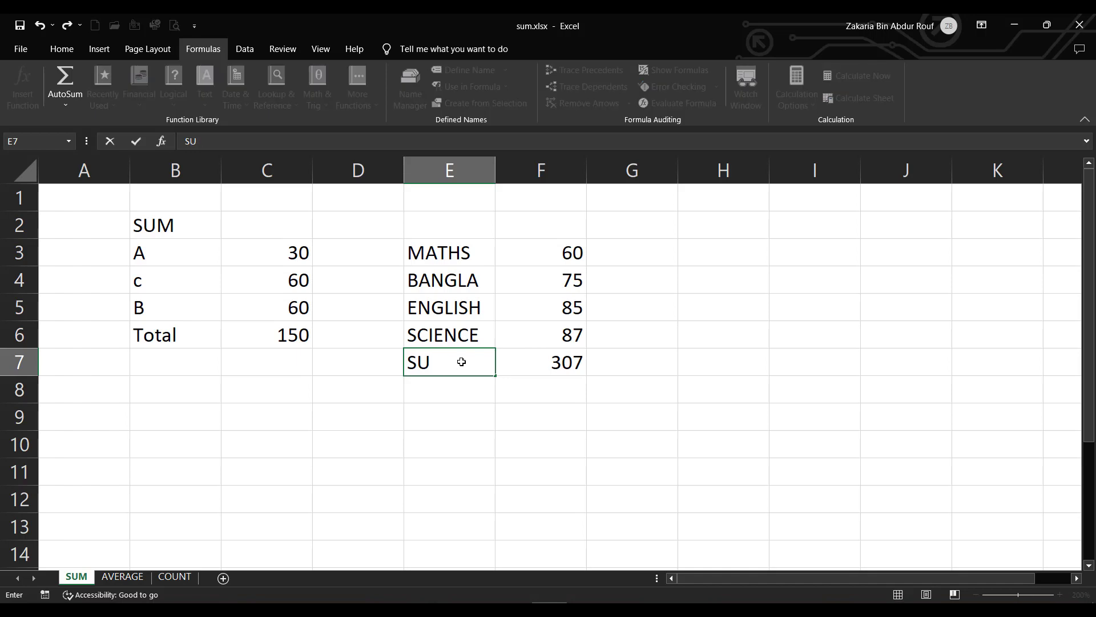
type("M")
key("ctrl+z")
key("ctrl+y")
key("Return")
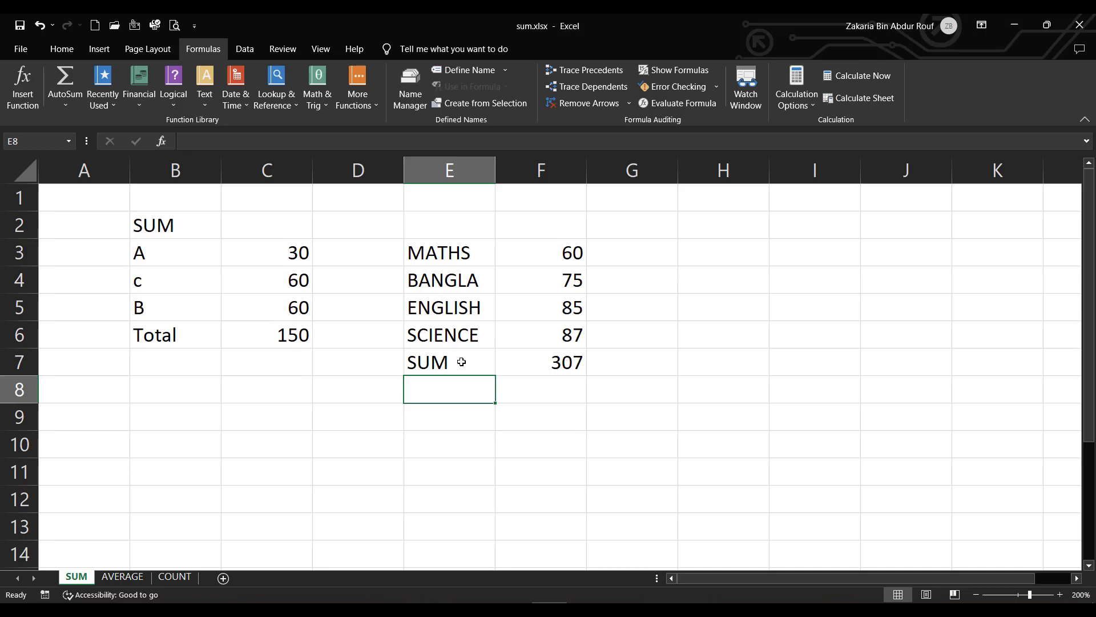
type("A")
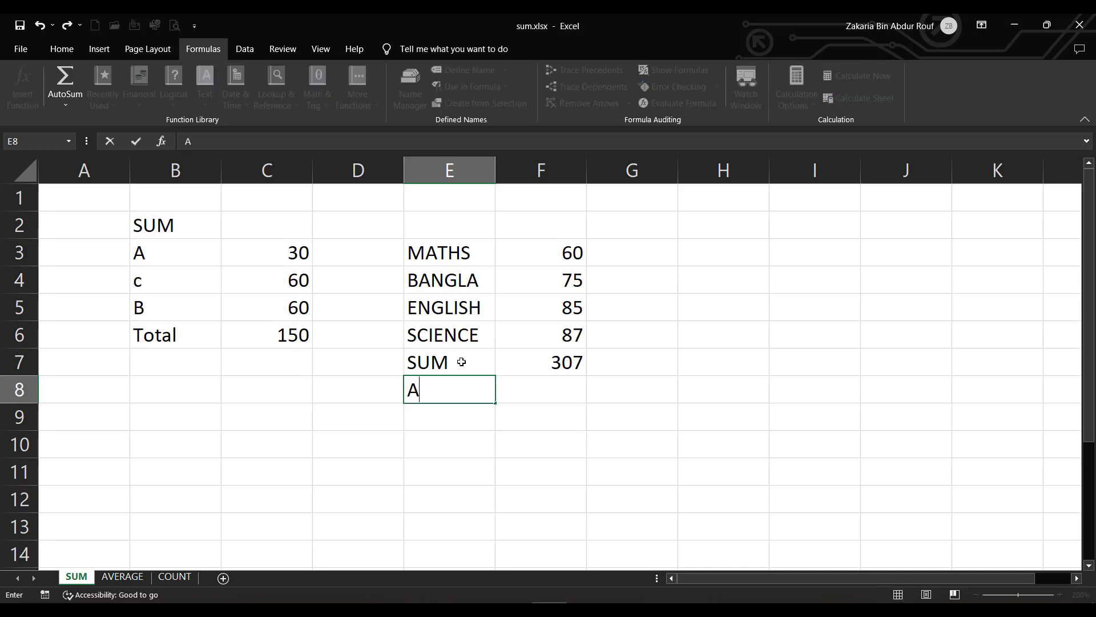
type("VERAGE")
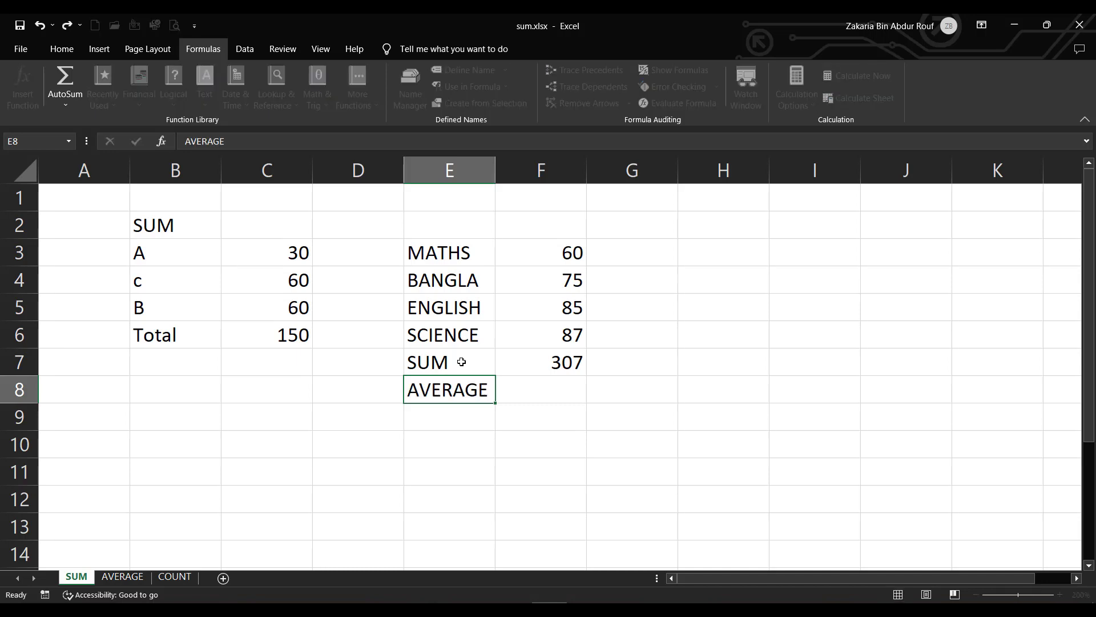
key("Tab")
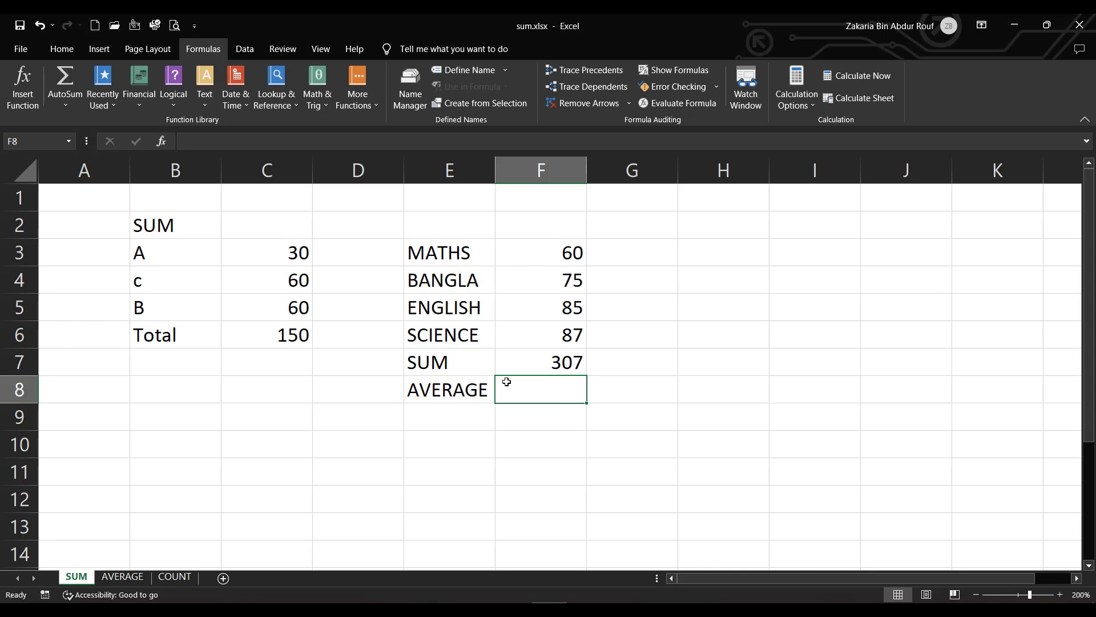
Enter =AVERAGE(F3:F6) in F8 to show 76.75, then select F3:F6 to compare.
type("=")
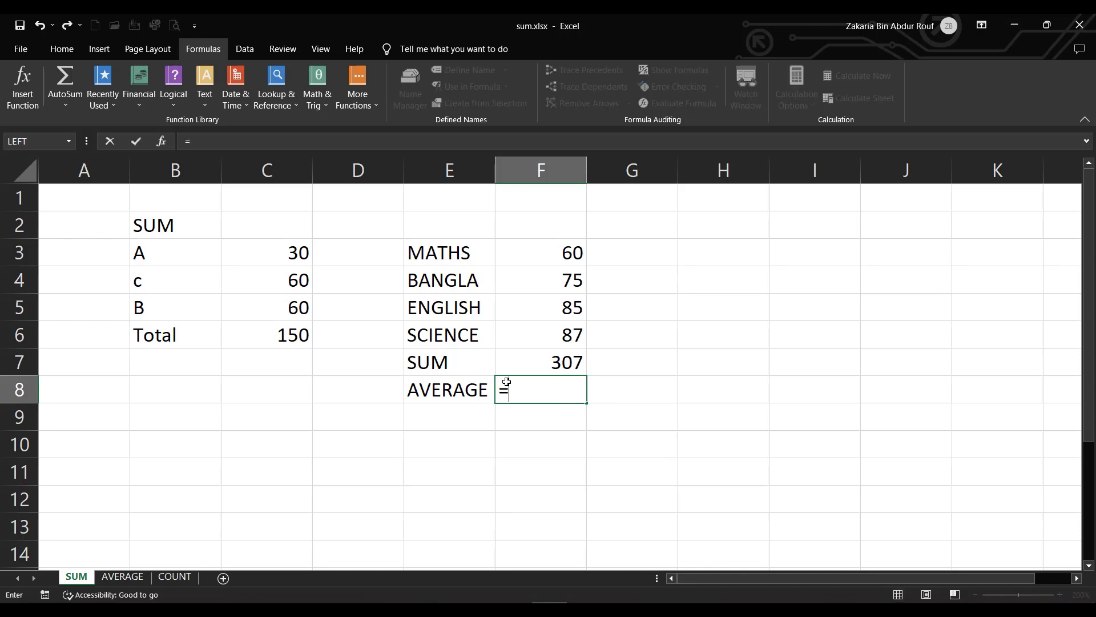
type("av")
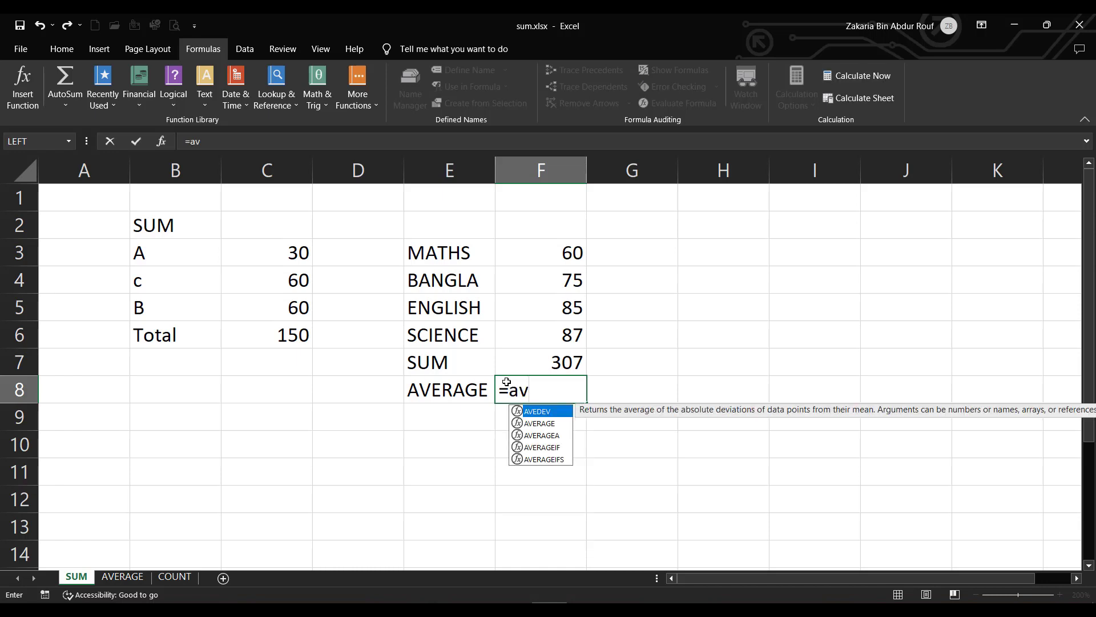
key("Down")
key("Tab")
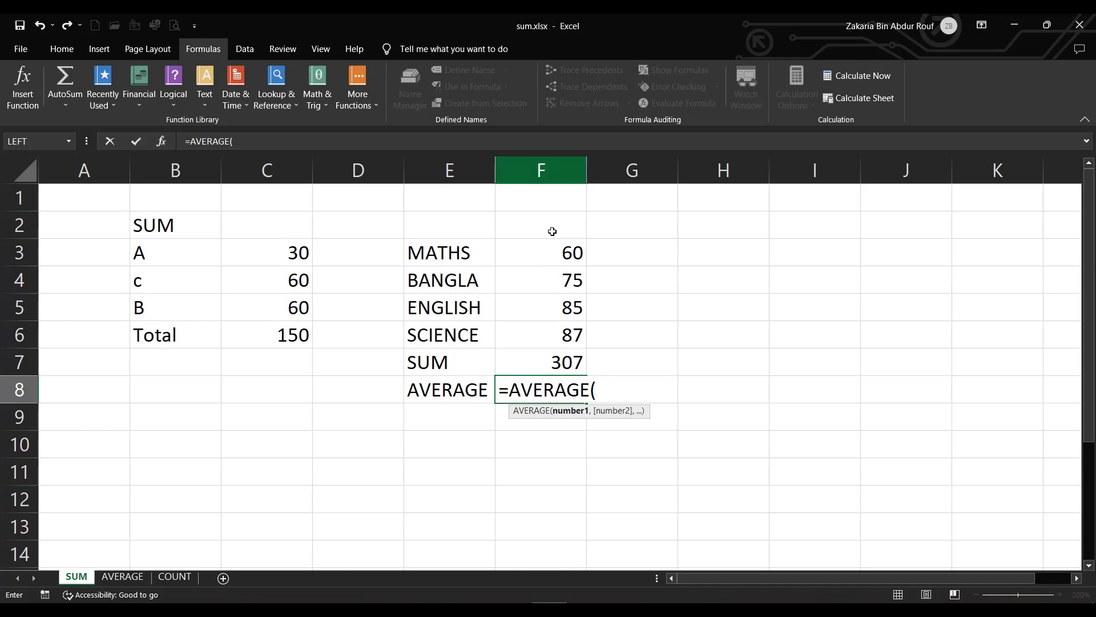
type("f")
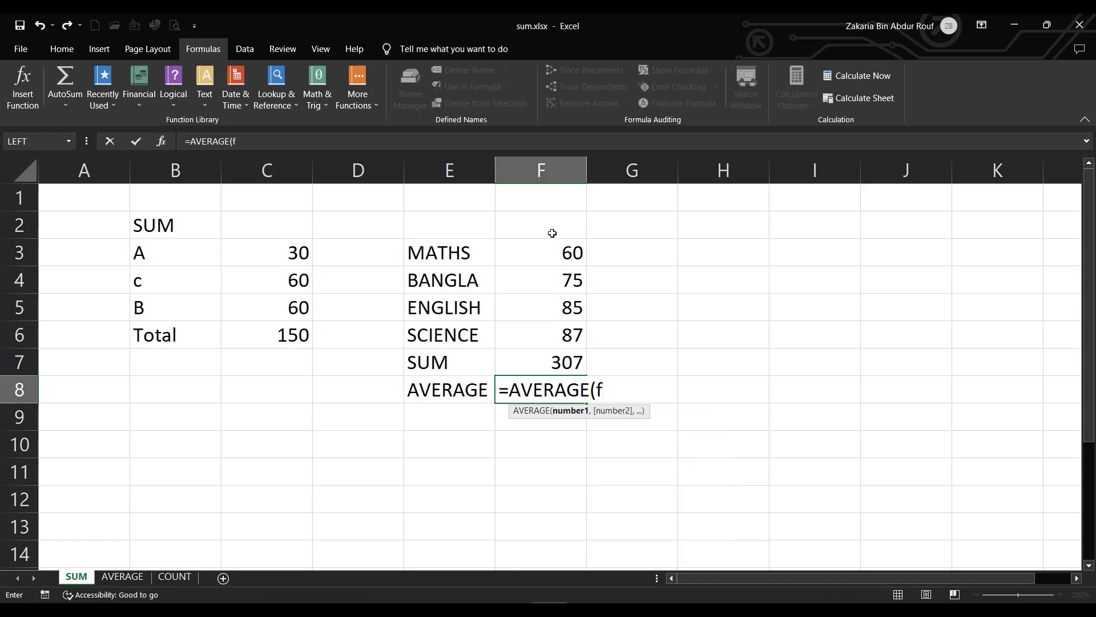
type("3:f6")
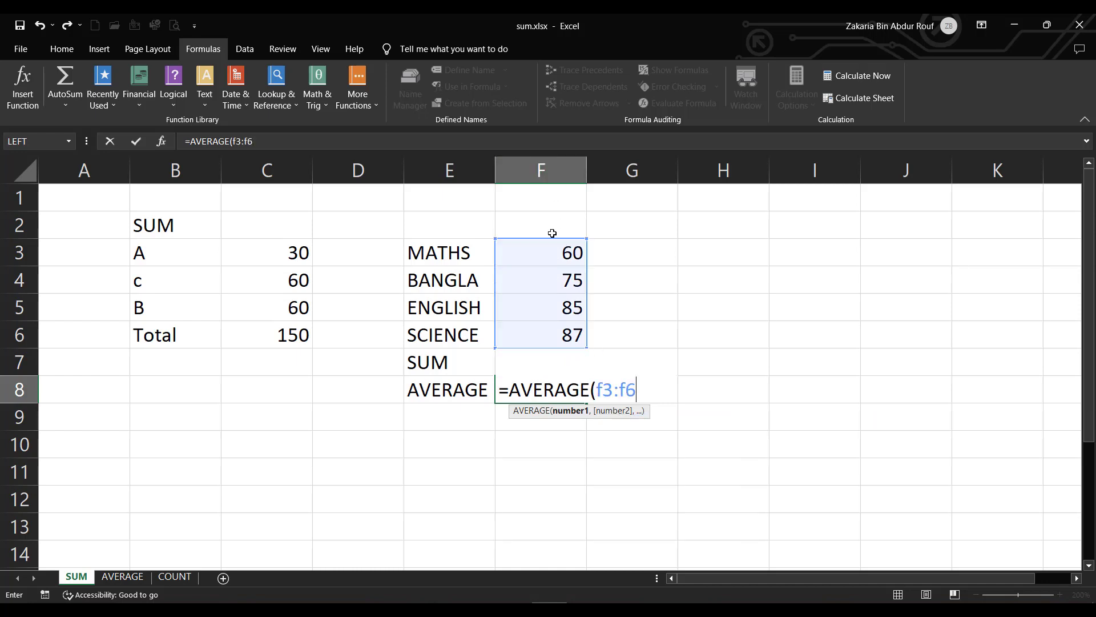
type(")")
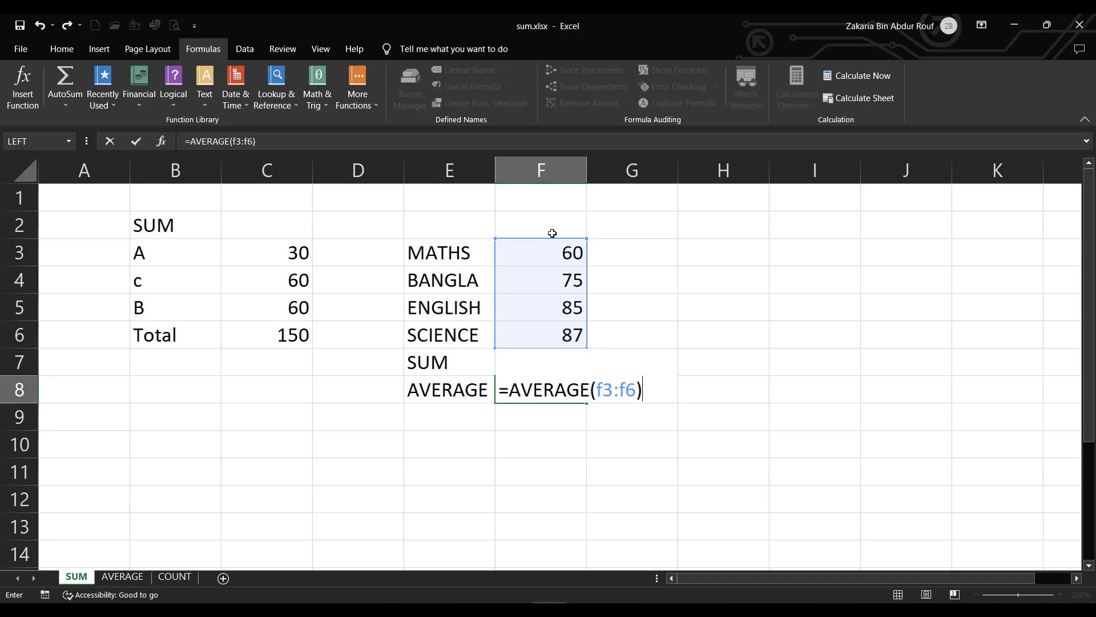
key("ctrl+Return")
key("Down")
key("Left")
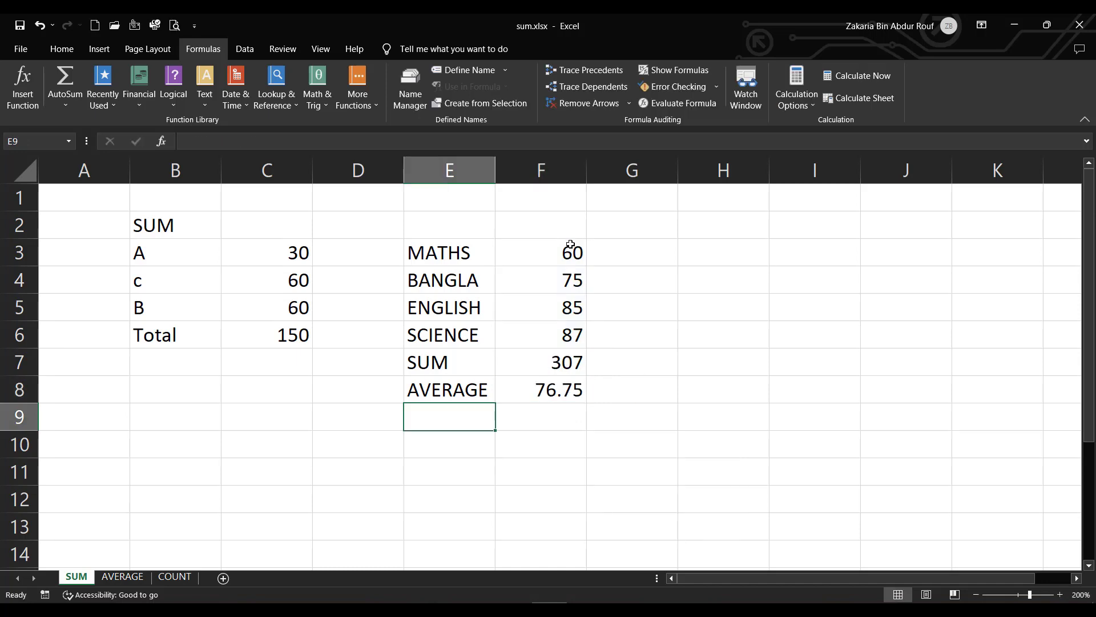
left_click_drag(569, 246, 560, 339)
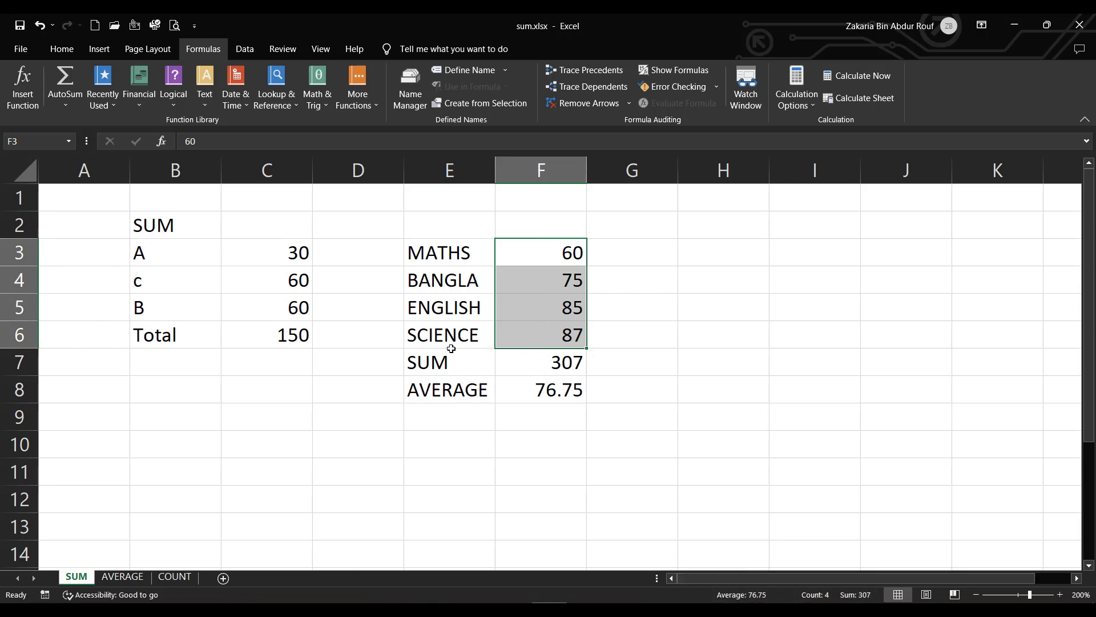
Put a COUNT label in E9 and =COUNT(F3:F6) in F9, showing 4.
double_click(433, 425)
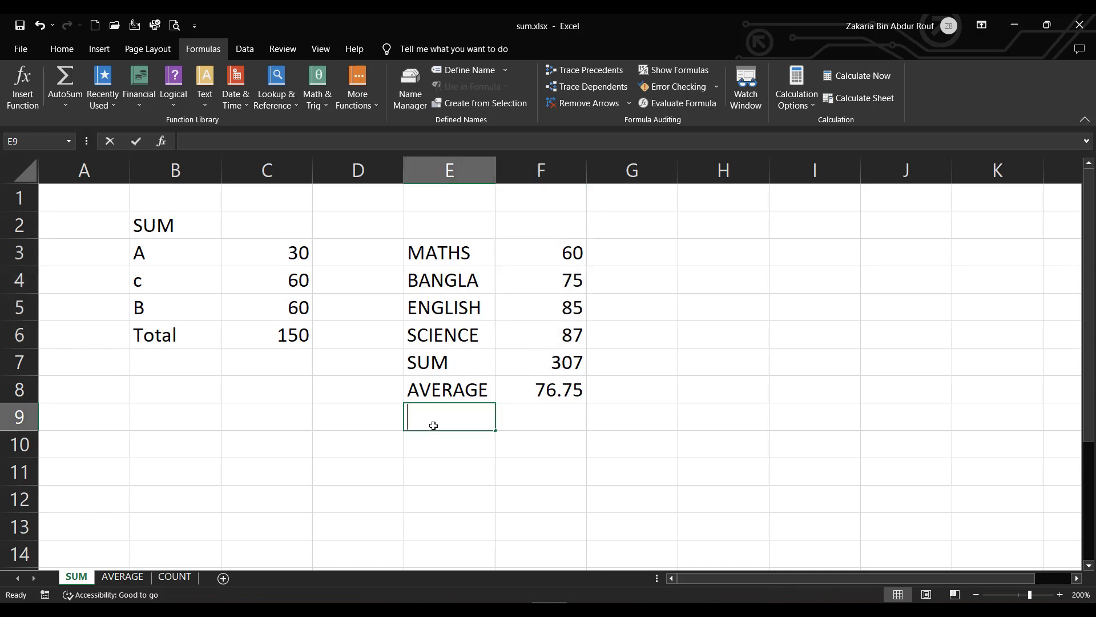
type("COUNT")
key("Tab")
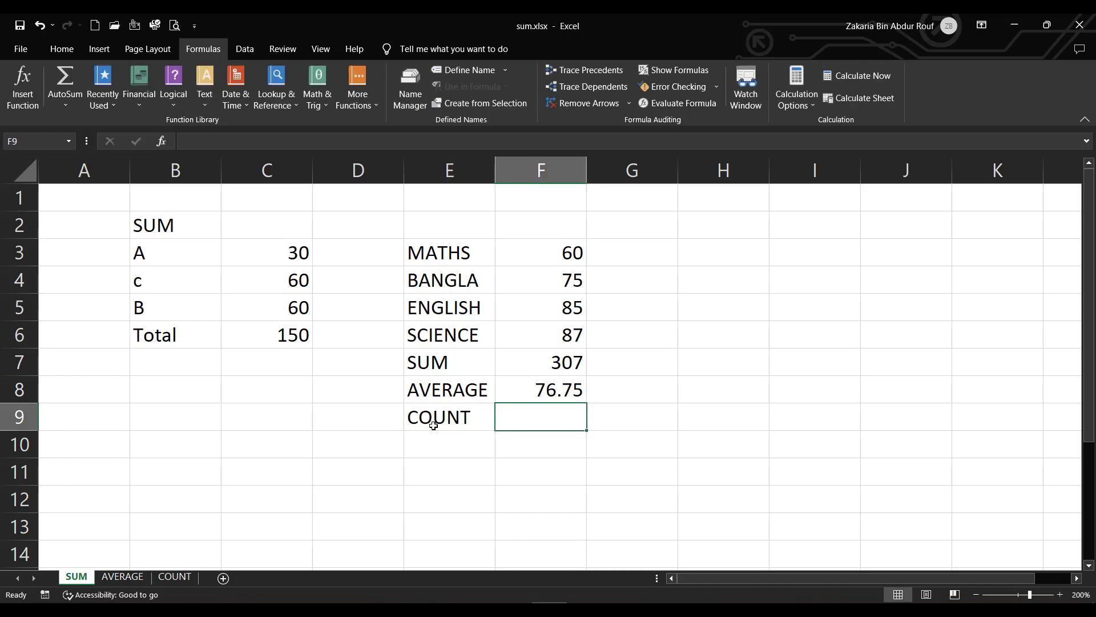
type("=")
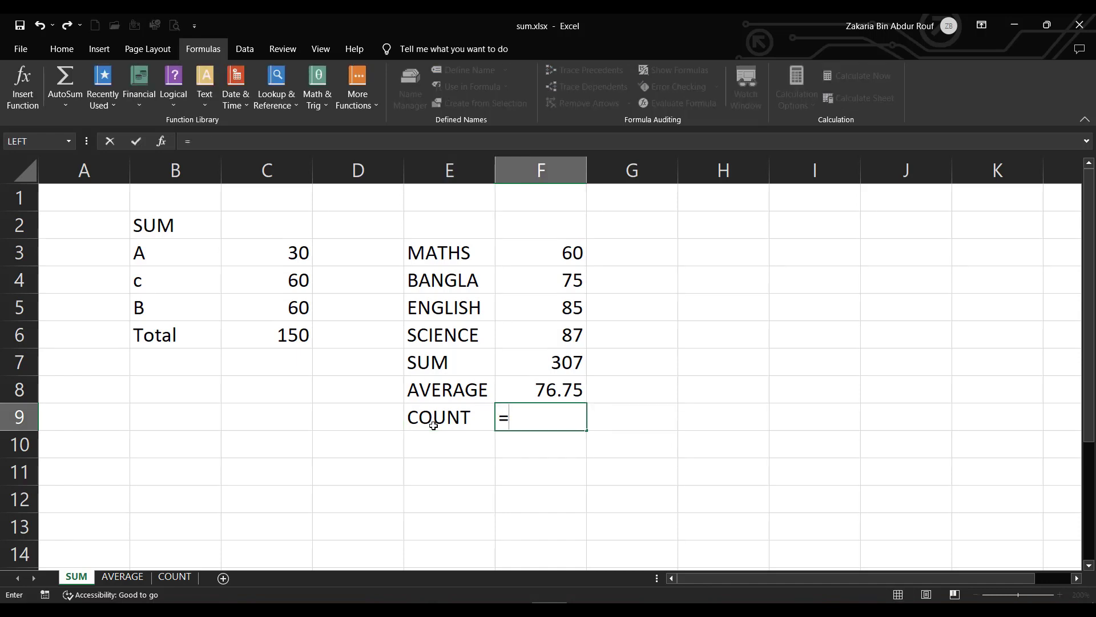
type("count(")
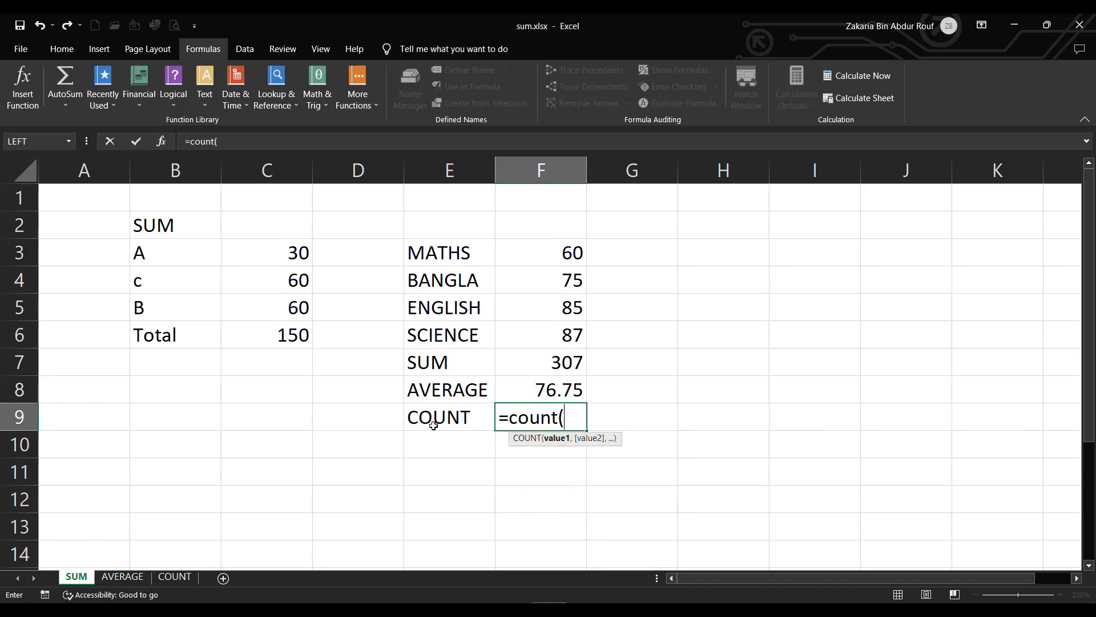
type("f3")
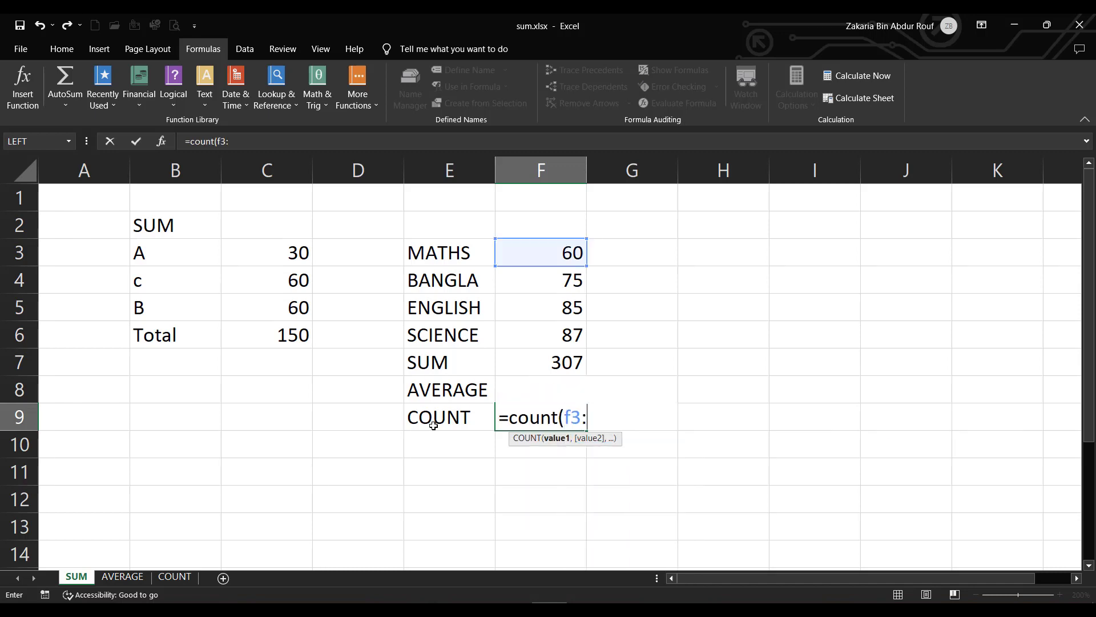
type(":f6)")
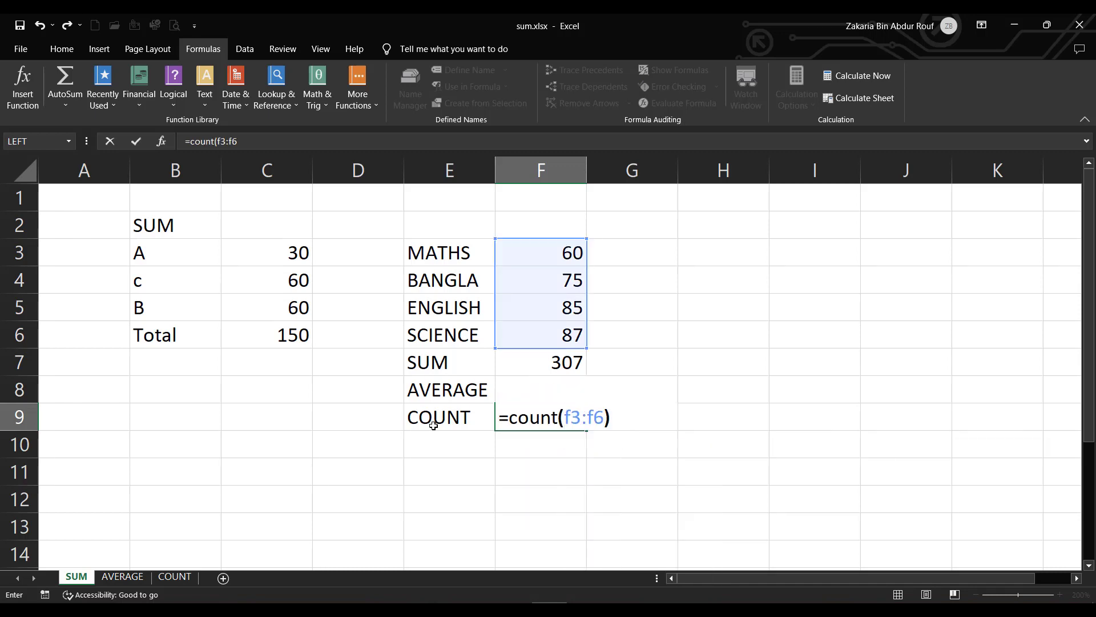
key("ctrl+Return")
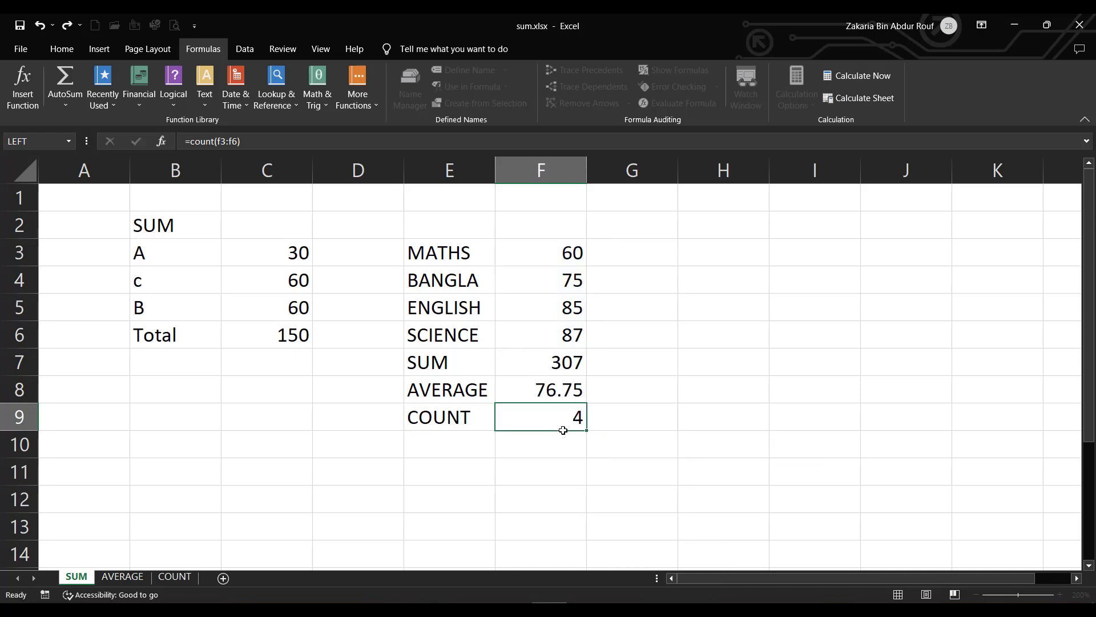
key("Down")
key("Left")
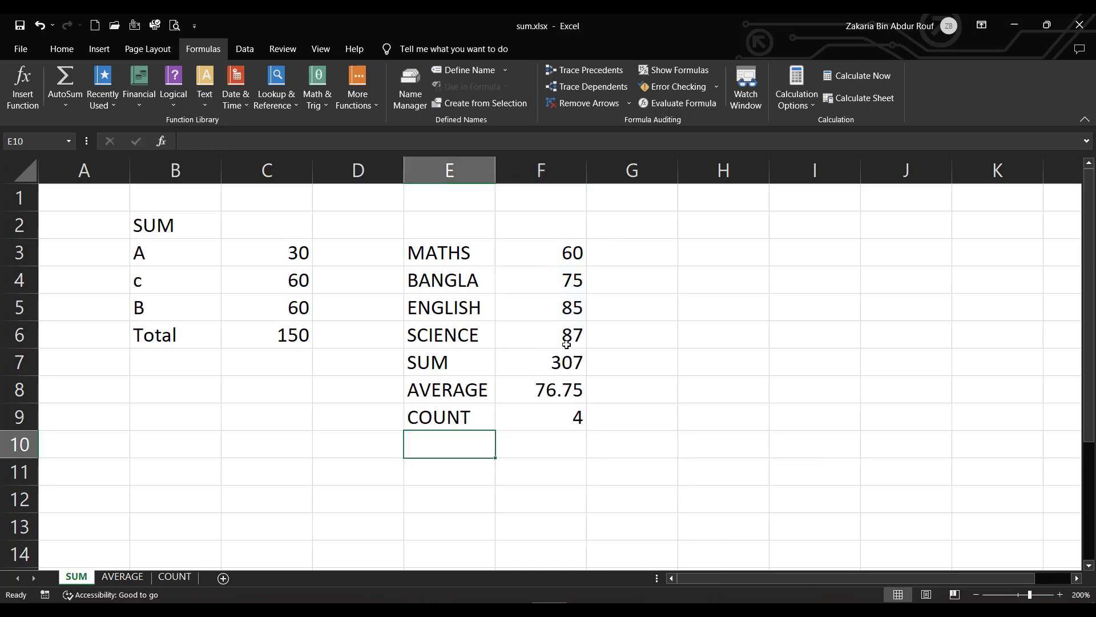
Select the four marks in F3:F6 to read their sum, average and count.
key("Up")
key("Right")
key("ctrl+bracketleft")
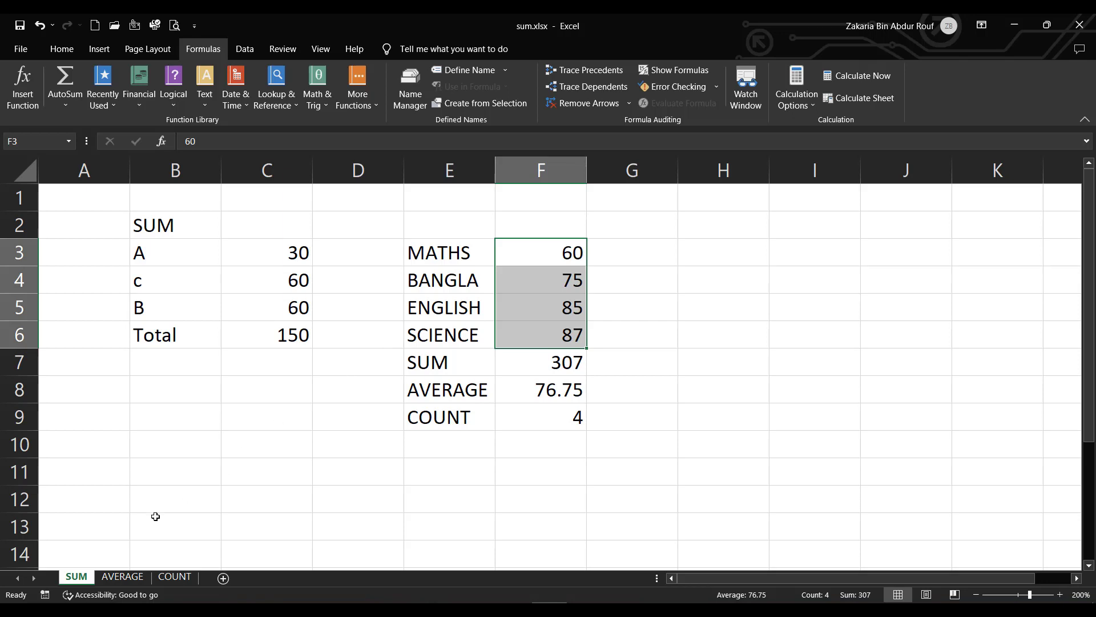